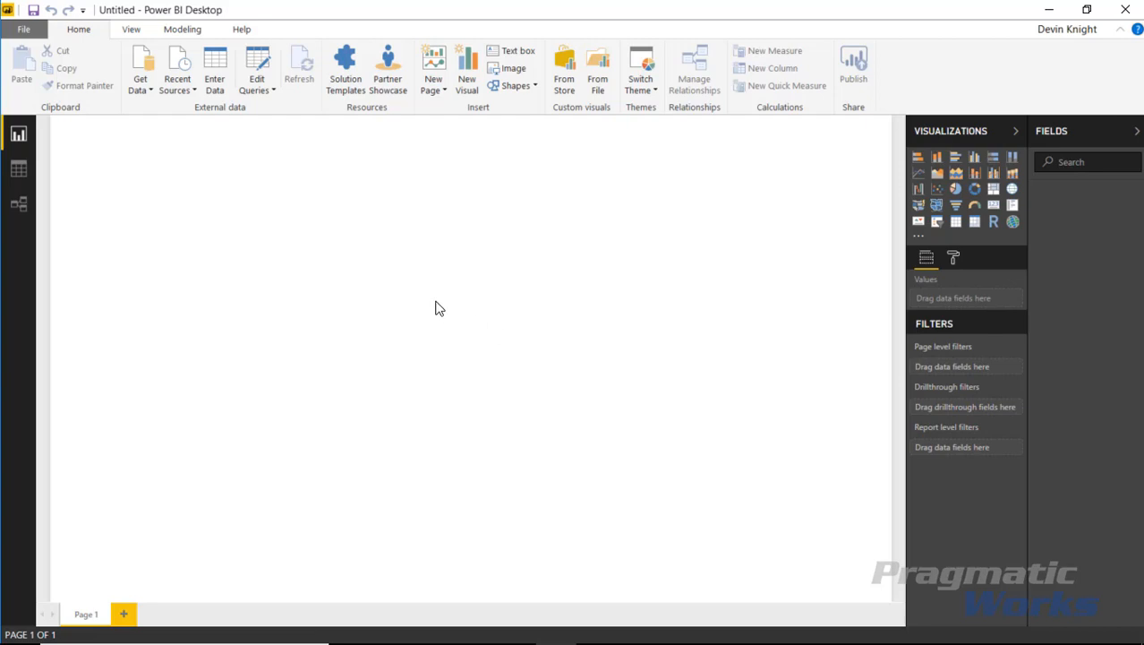
Connect to the Excel workbook Coaching Tree.xlsx and select its Bill Parcells table for import
{"action": "left_click", "coordinate": [146, 88]}
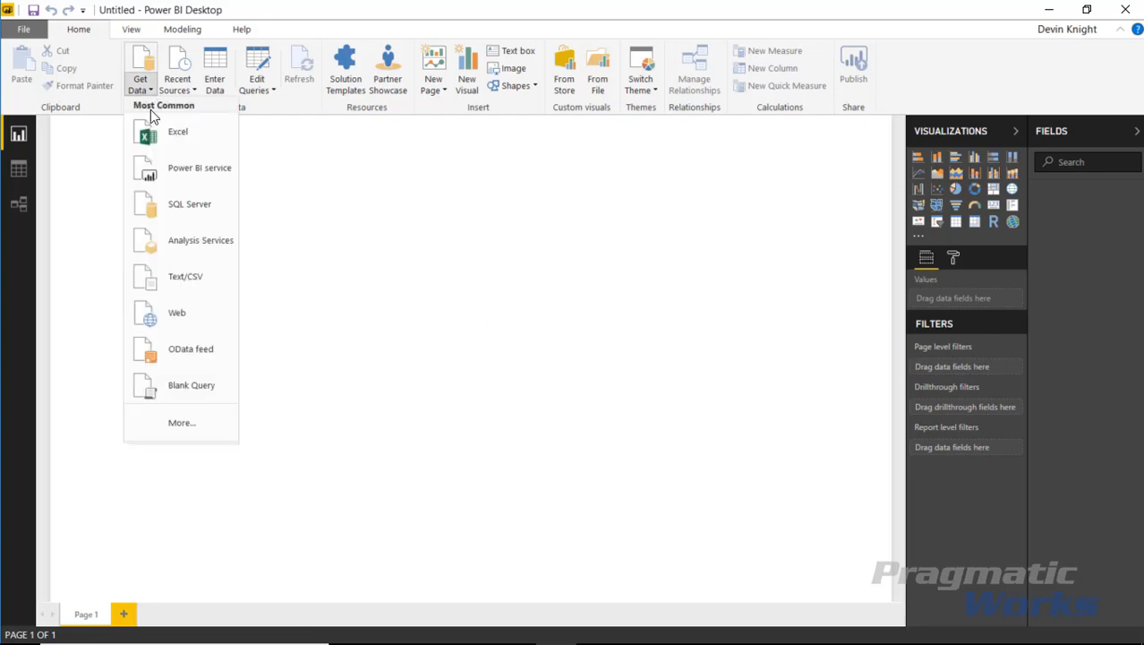
{"action": "left_click", "coordinate": [188, 144]}
{"action": "left_click", "coordinate": [215, 137]}
{"action": "left_click", "coordinate": [208, 119]}
{"action": "left_click", "coordinate": [427, 369]}
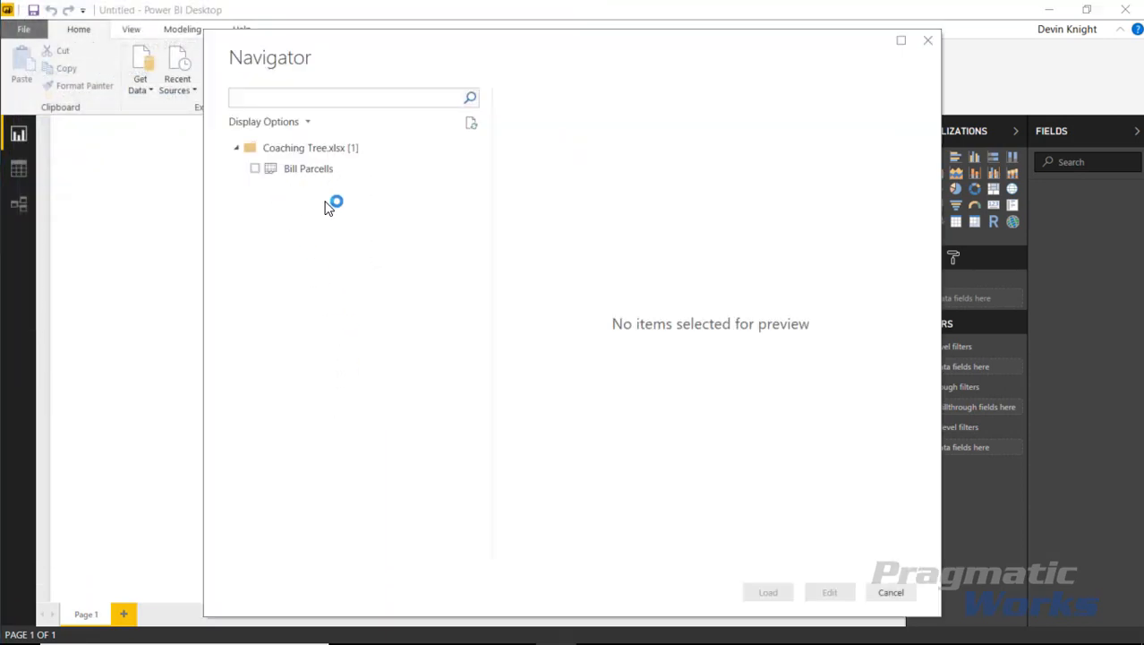
{"action": "left_click", "coordinate": [255, 169]}
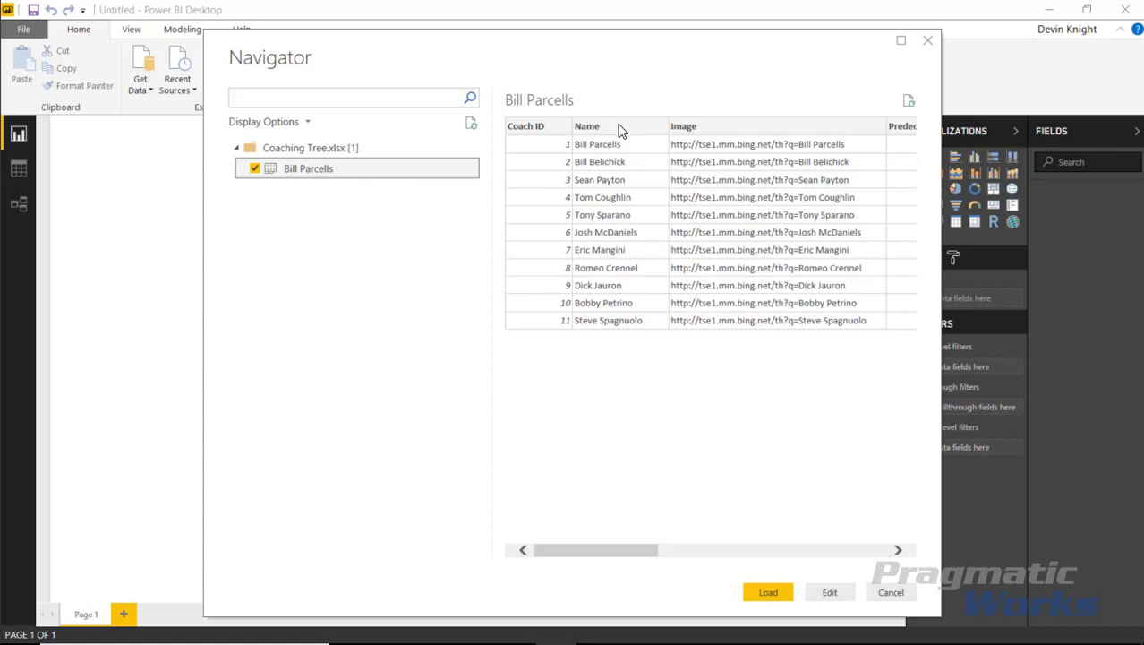
Preview all columns of the Bill Parcells table, load it into the model and check its rows in the data view
{"action": "left_click", "coordinate": [901, 40]}
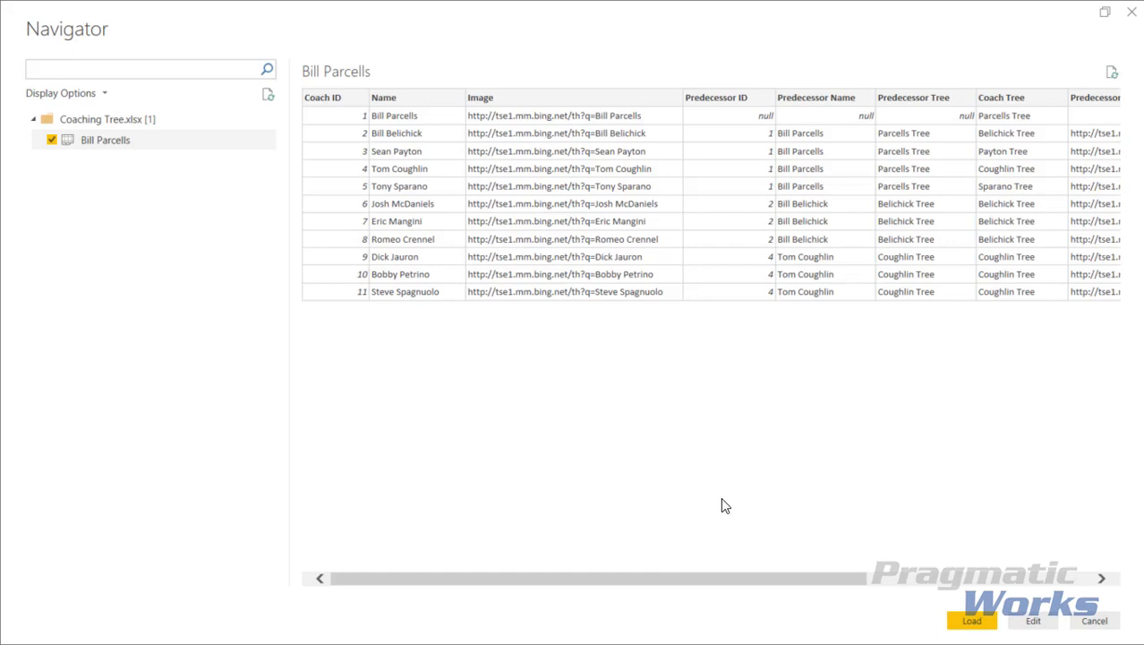
{"action": "left_click_drag", "start_coordinate": [828, 579], "coordinate": [986, 578]}
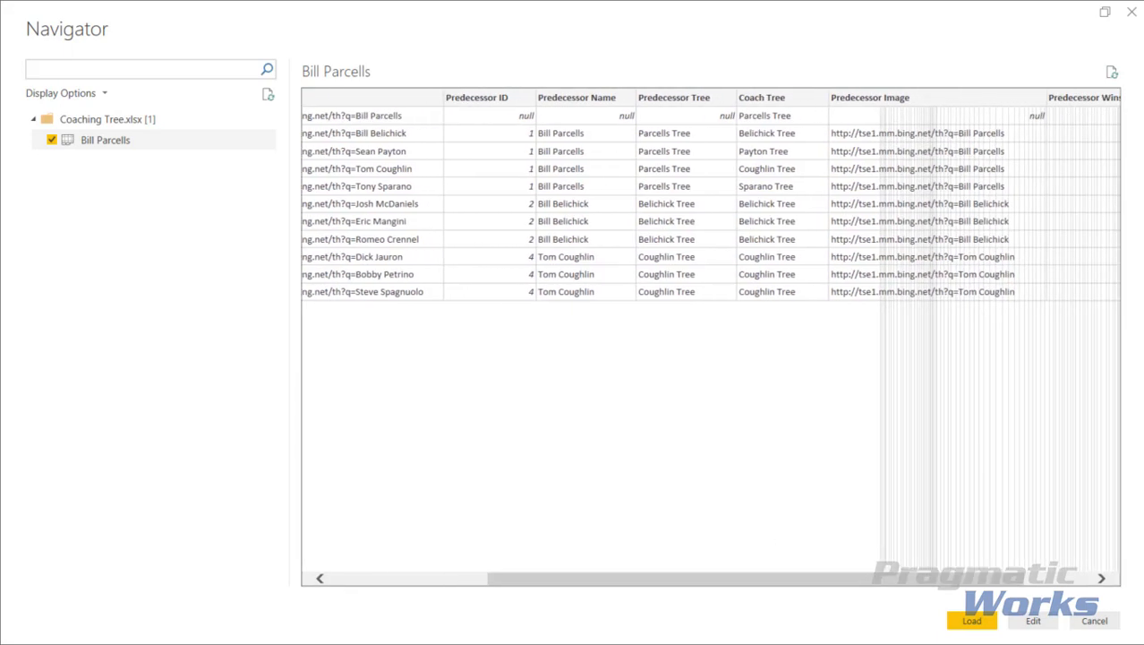
{"action": "left_click_drag", "start_coordinate": [917, 585], "coordinate": [730, 609]}
{"action": "left_click", "coordinate": [974, 623]}
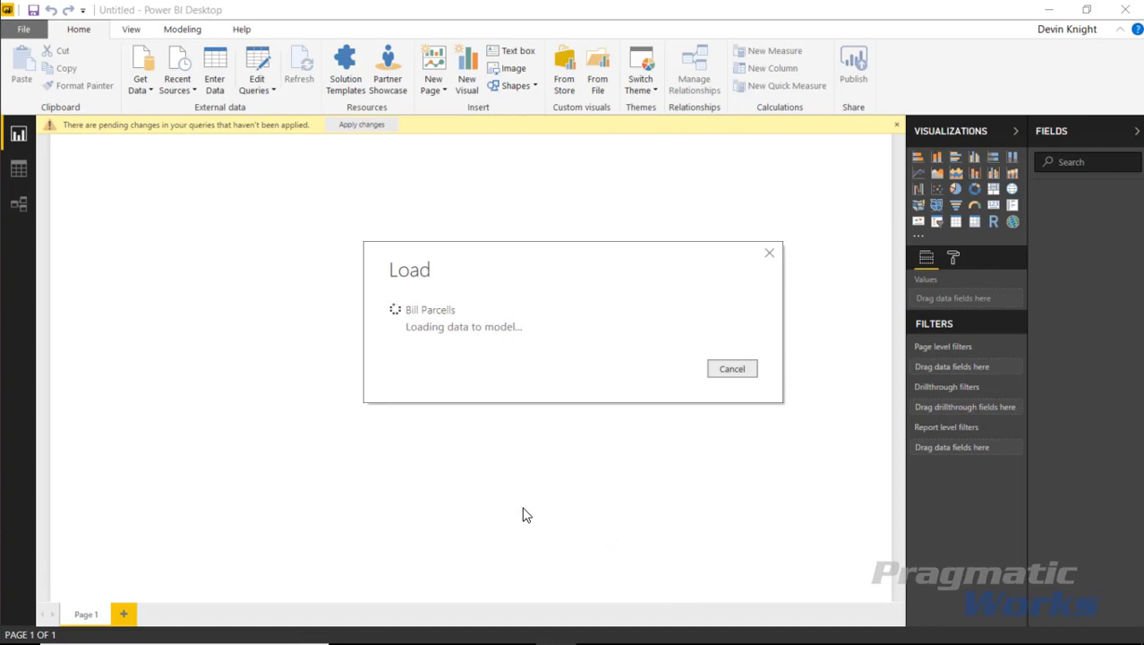
{"action": "left_click", "coordinate": [19, 170]}
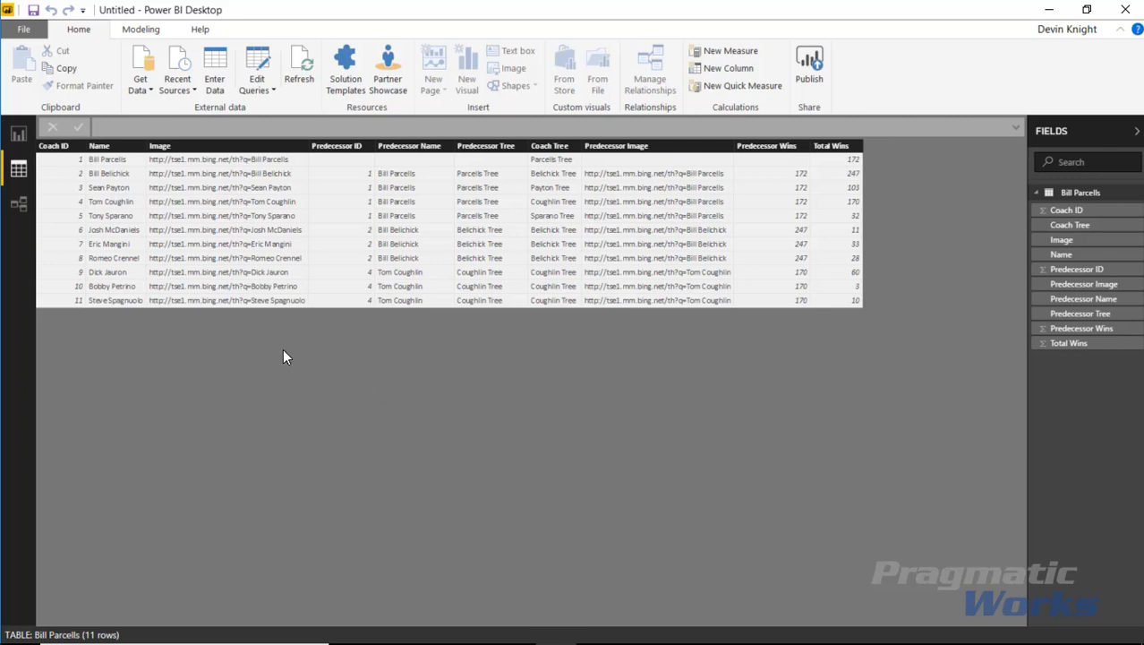
{"action": "left_click", "coordinate": [18, 133]}
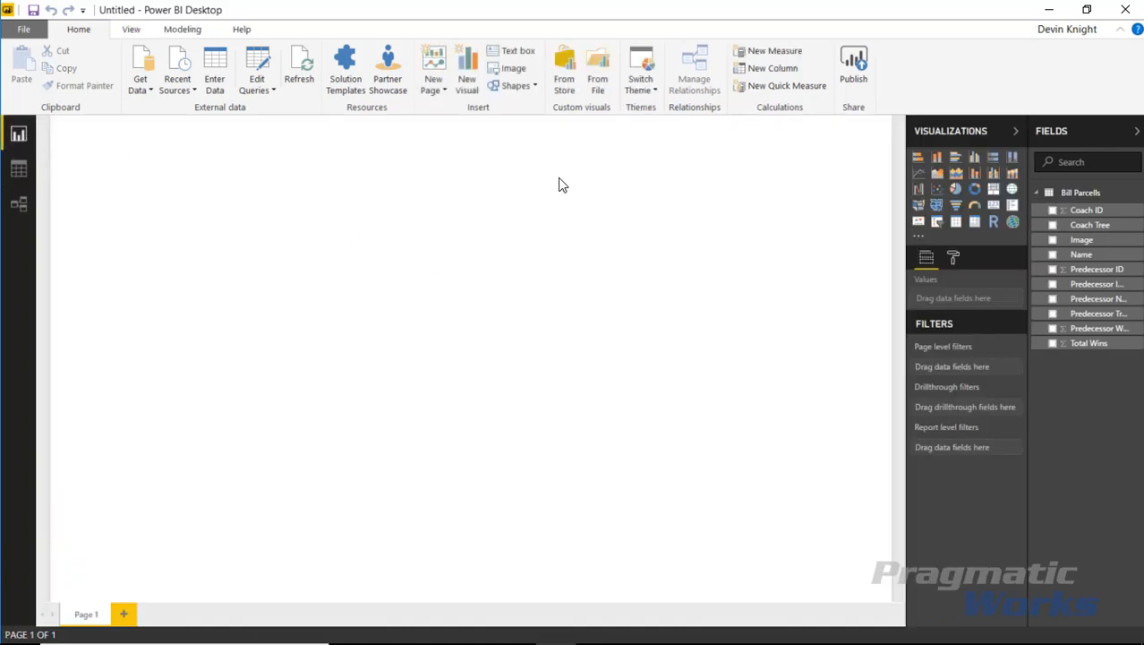
Search the custom visuals store for "social" and import the Social Network Graph visual
{"action": "left_click", "coordinate": [570, 72]}
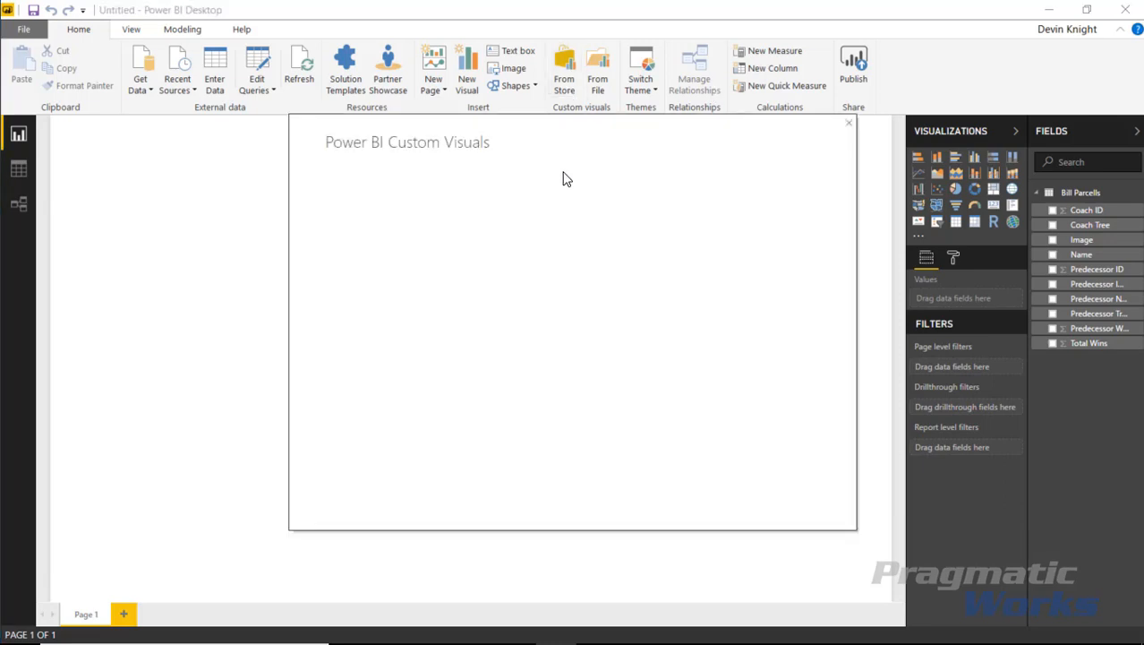
{"action": "left_click", "coordinate": [393, 206]}
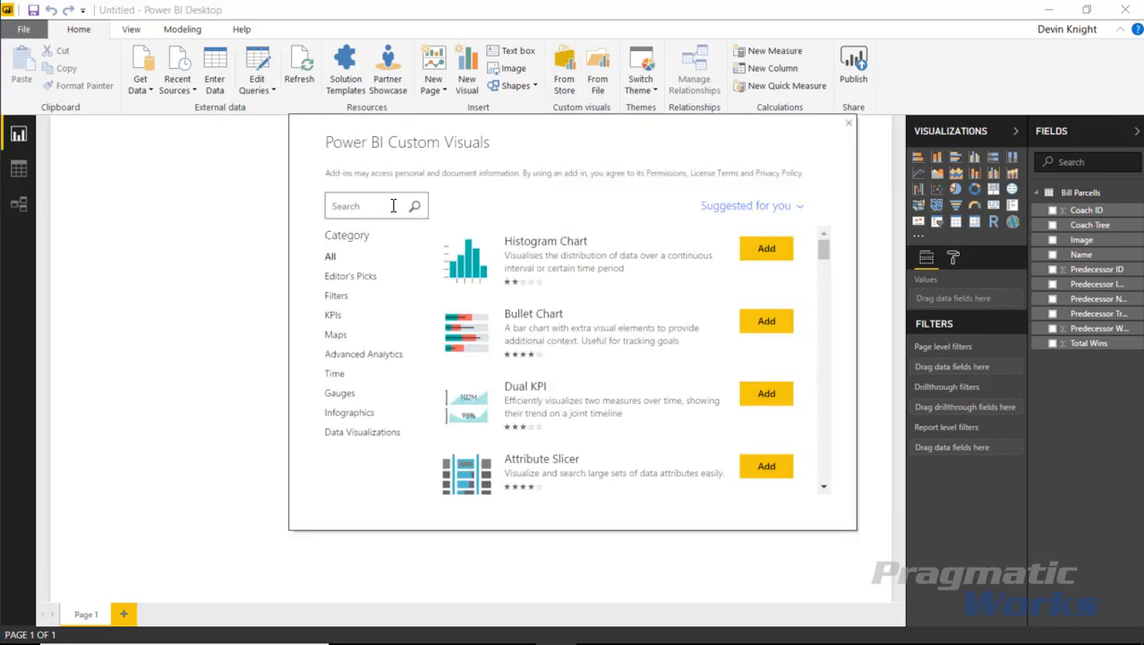
{"action": "type", "text": "social"}
{"action": "key", "text": "Return"}
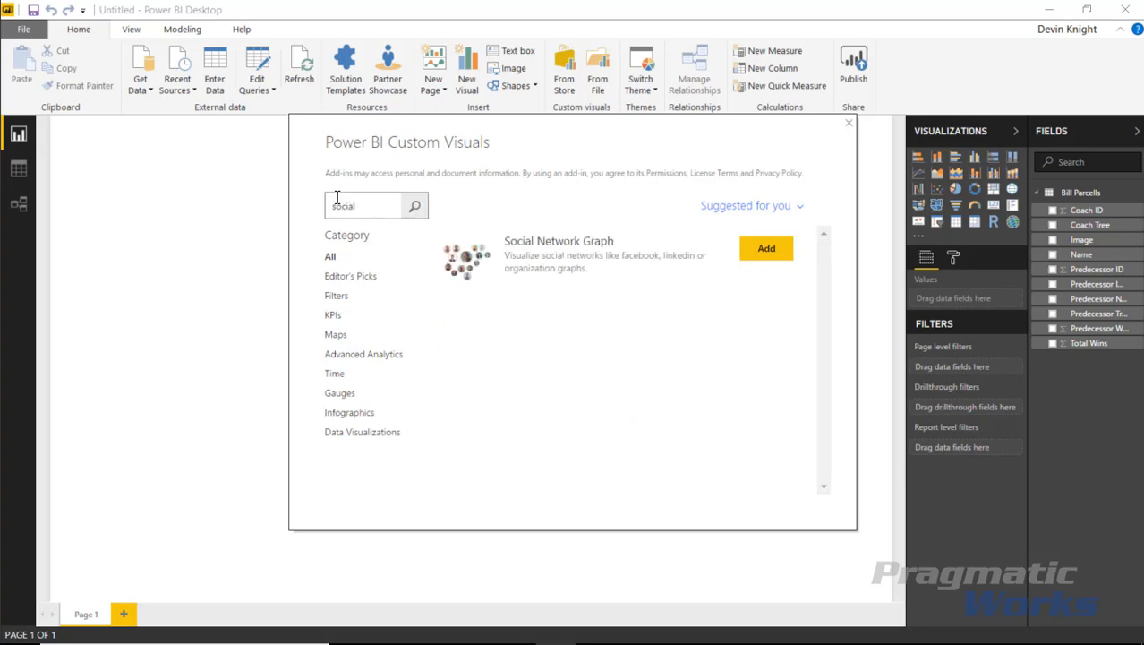
{"action": "left_click", "coordinate": [764, 253]}
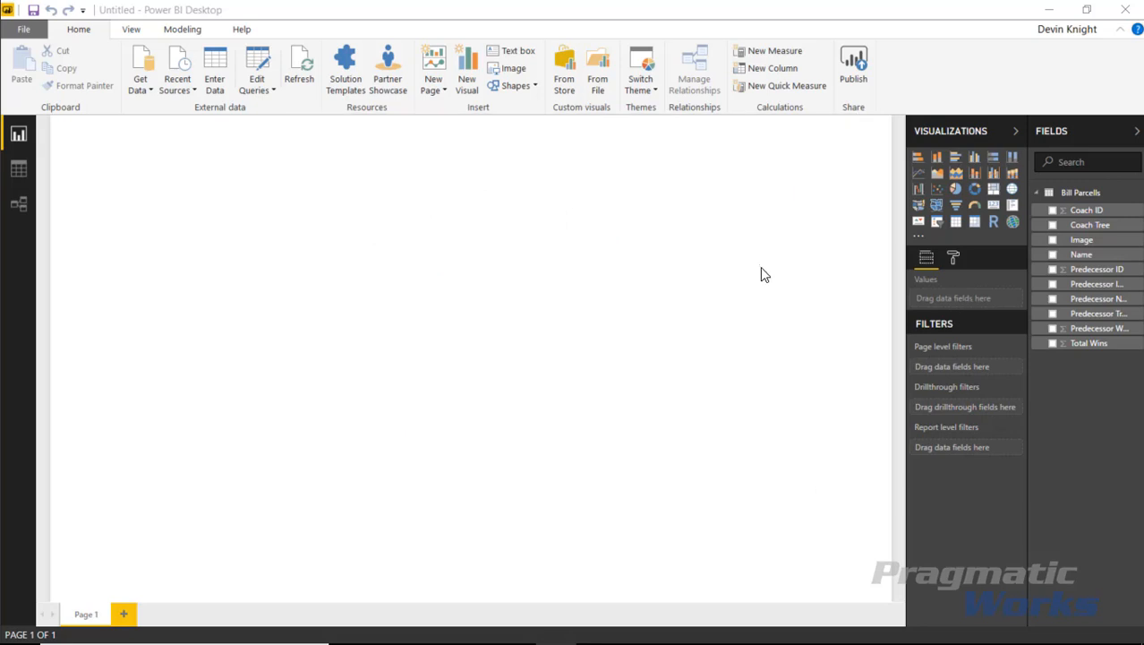
{"action": "left_click", "coordinate": [730, 358]}
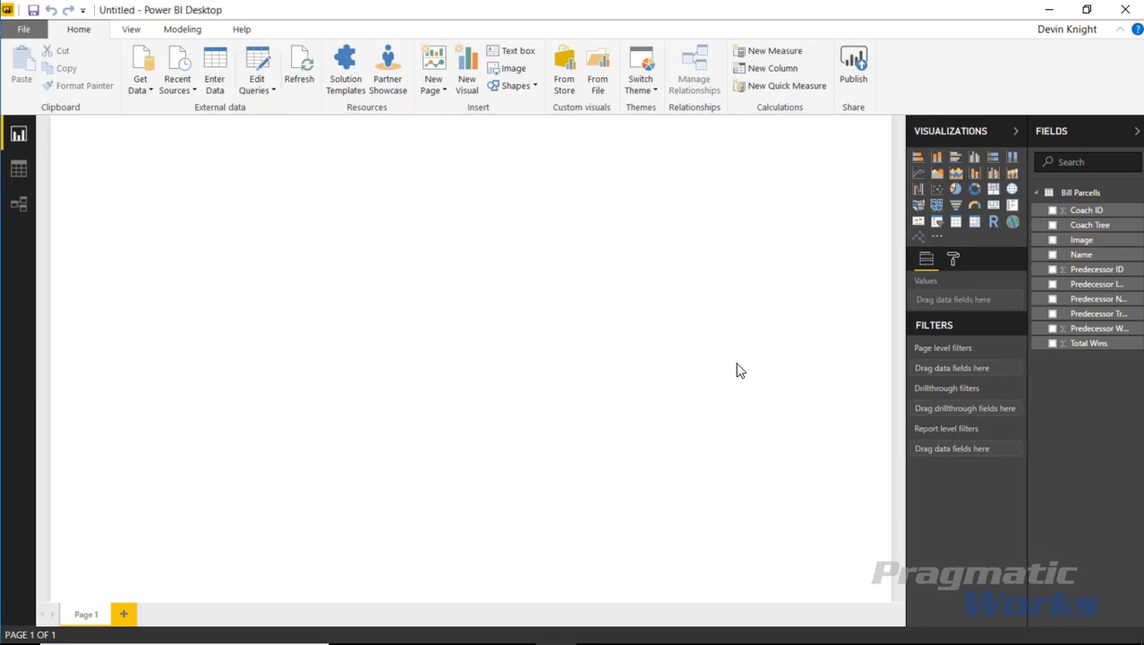
Place a Social Network Graph on the report page and enlarge it to nearly the full page height
{"action": "left_click", "coordinate": [917, 237]}
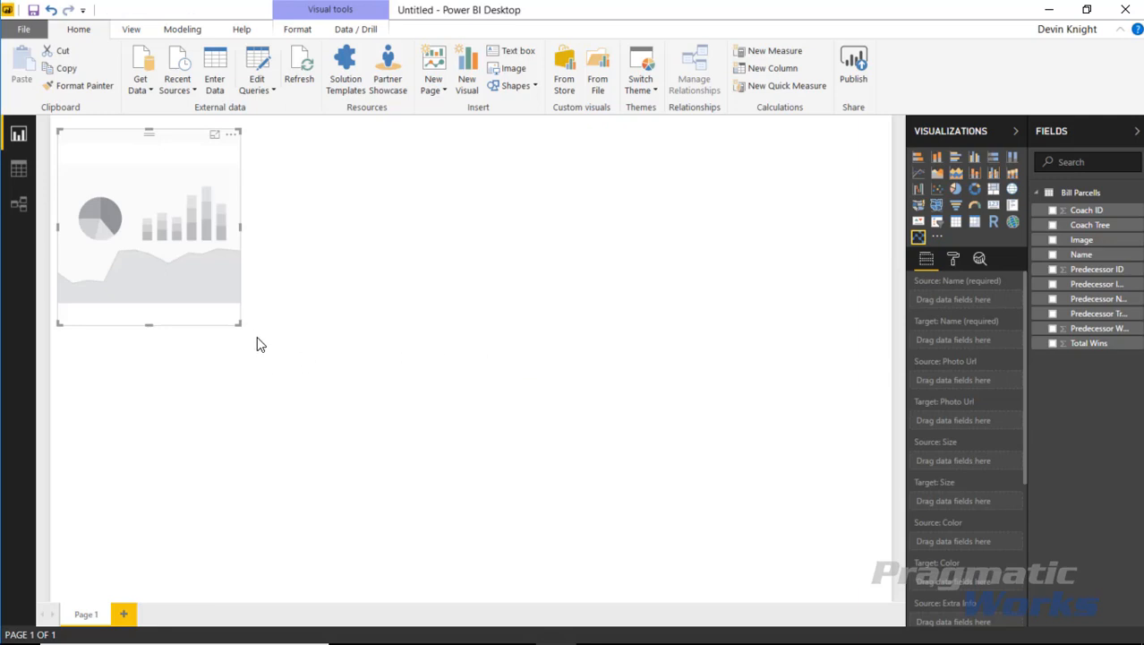
{"action": "left_click_drag", "start_coordinate": [238, 323], "coordinate": [581, 593]}
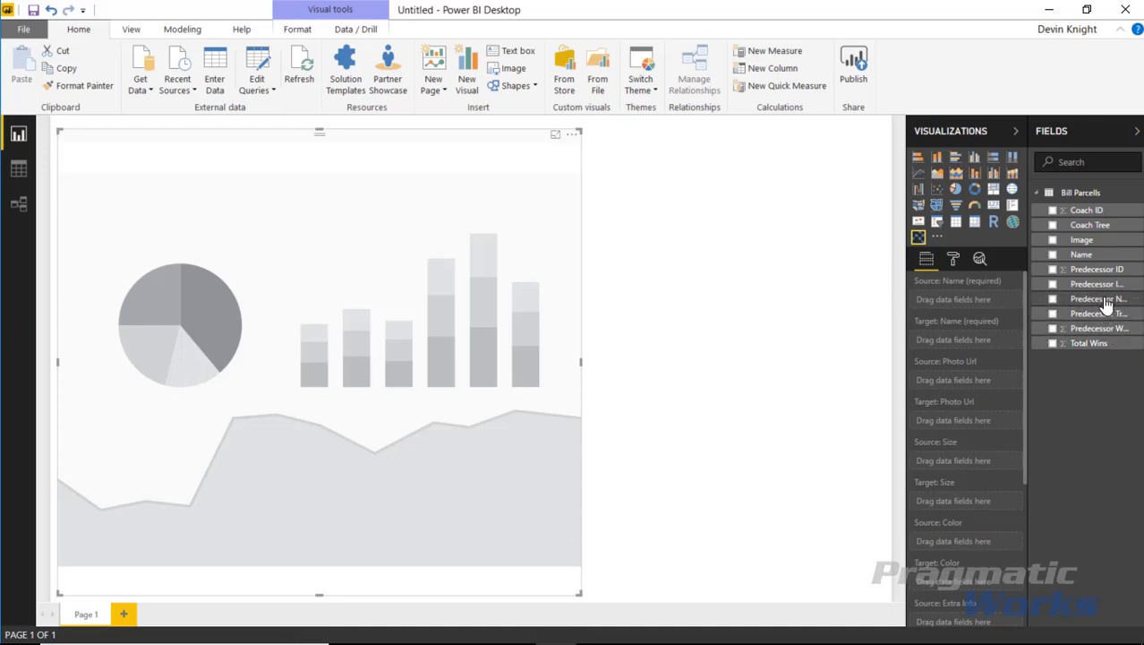
Assign Predecessor Name and Name as the graph's source and target names, and Predecessor Image and Image as their photo URLs
{"action": "left_click_drag", "start_coordinate": [1110, 309], "coordinate": [962, 300]}
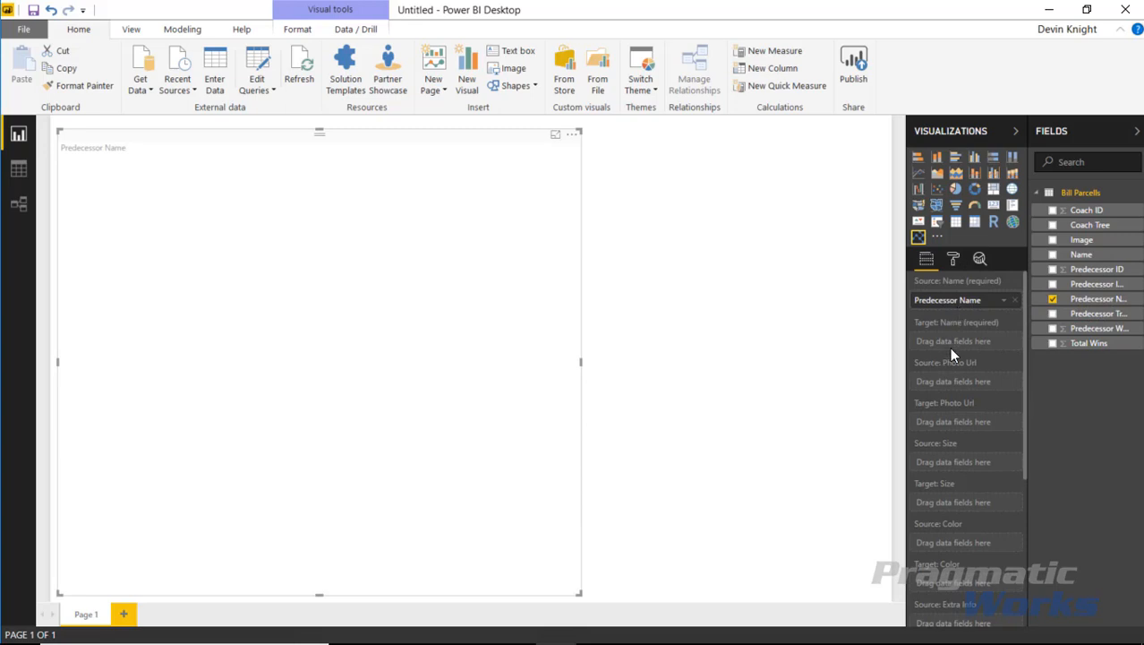
{"action": "left_click_drag", "start_coordinate": [1081, 256], "coordinate": [967, 343]}
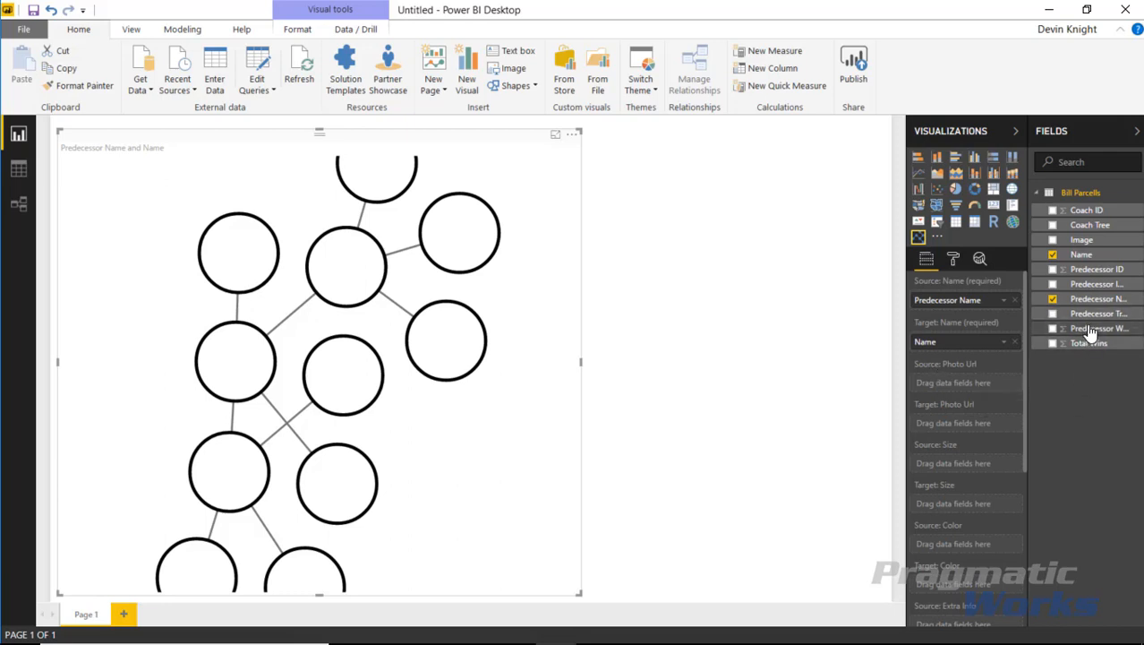
{"action": "left_click_drag", "start_coordinate": [1090, 291], "coordinate": [951, 384]}
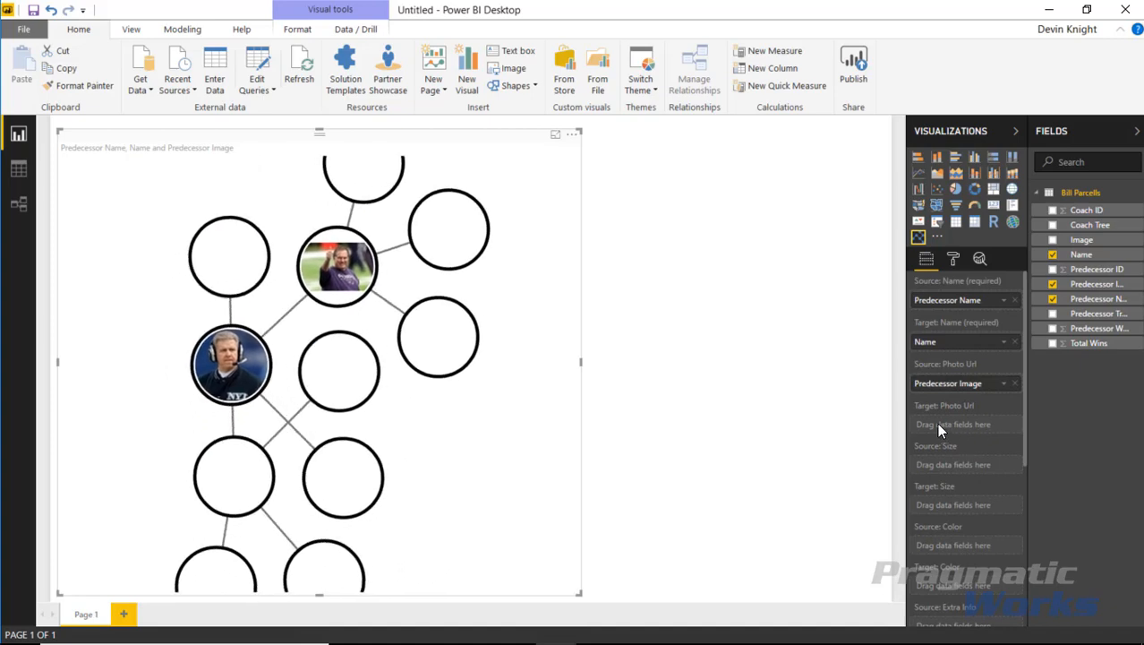
{"action": "left_click_drag", "start_coordinate": [1082, 240], "coordinate": [972, 428]}
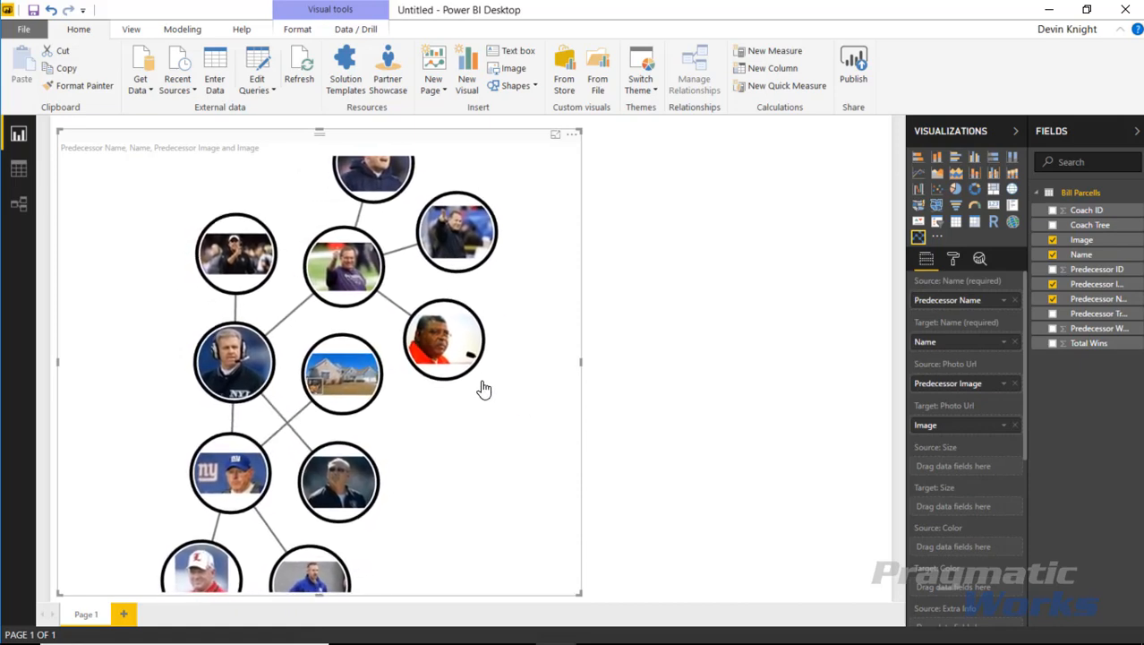
Set source and target size to Predecessor Wins and Total Wins, and source and target color to Predecessor Tree and Coach Tree
{"action": "scroll", "coordinate": [1012, 517], "scroll_direction": "down", "scroll_amount": 3}
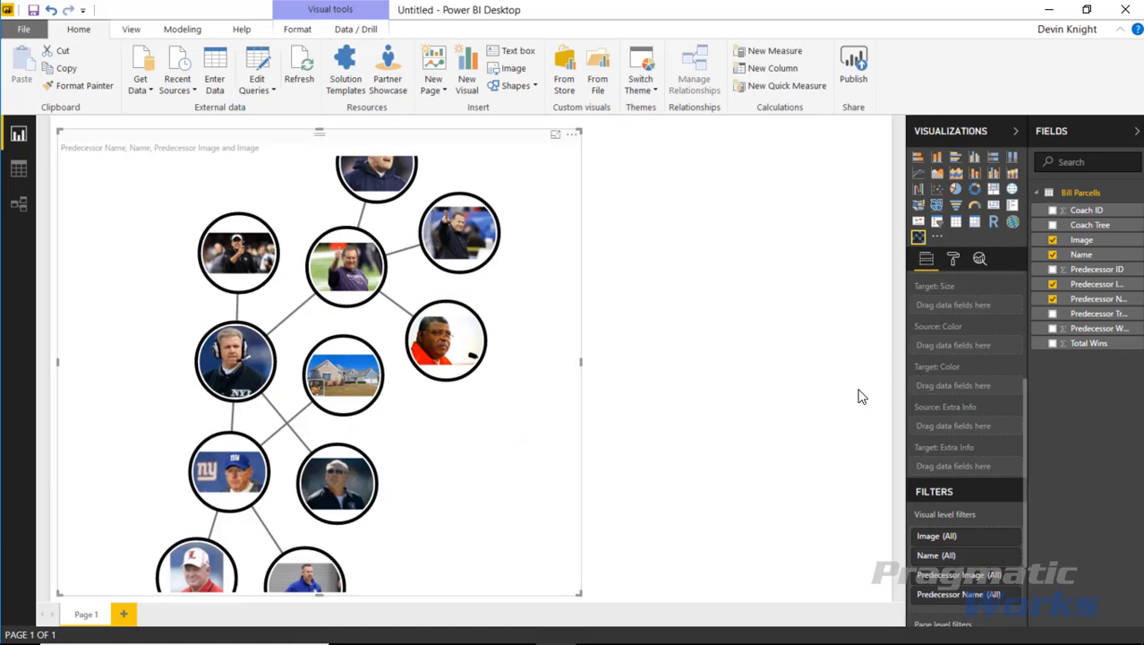
{"action": "scroll", "coordinate": [928, 406], "scroll_direction": "up", "scroll_amount": 1}
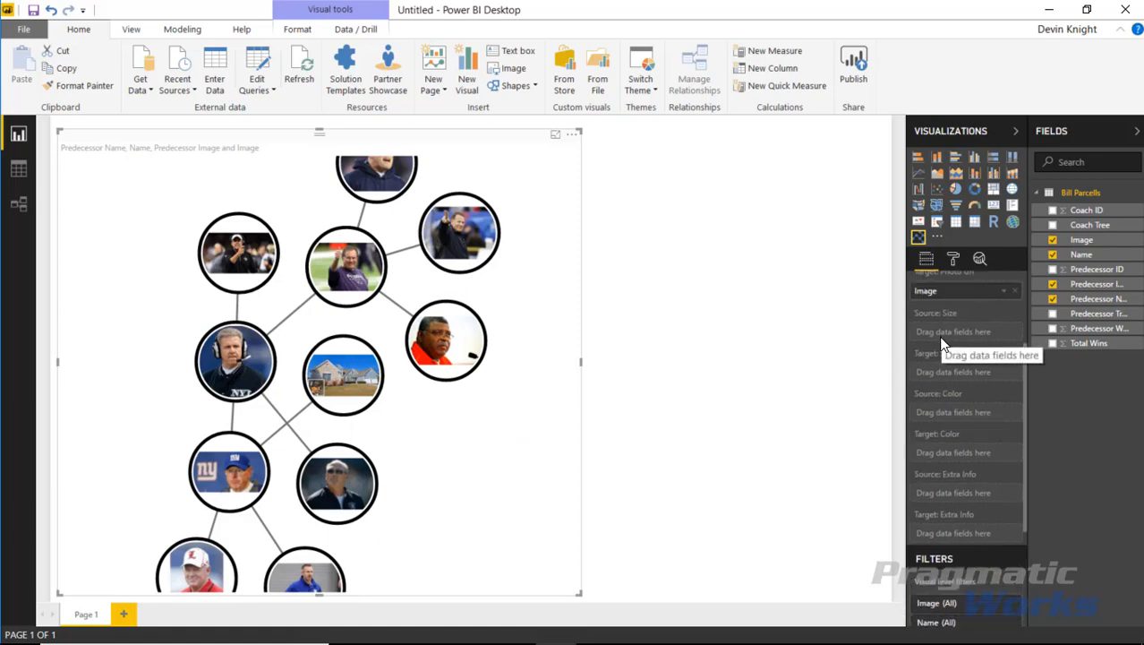
{"action": "left_click_drag", "start_coordinate": [1097, 329], "coordinate": [975, 328]}
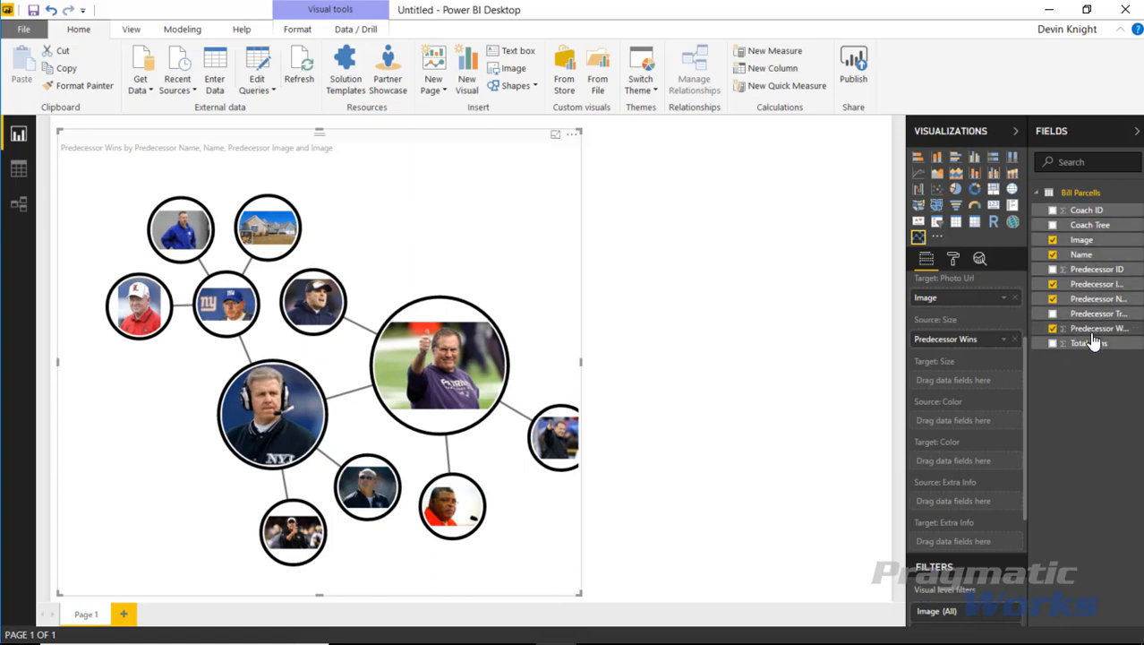
{"action": "left_click_drag", "start_coordinate": [1083, 345], "coordinate": [954, 380]}
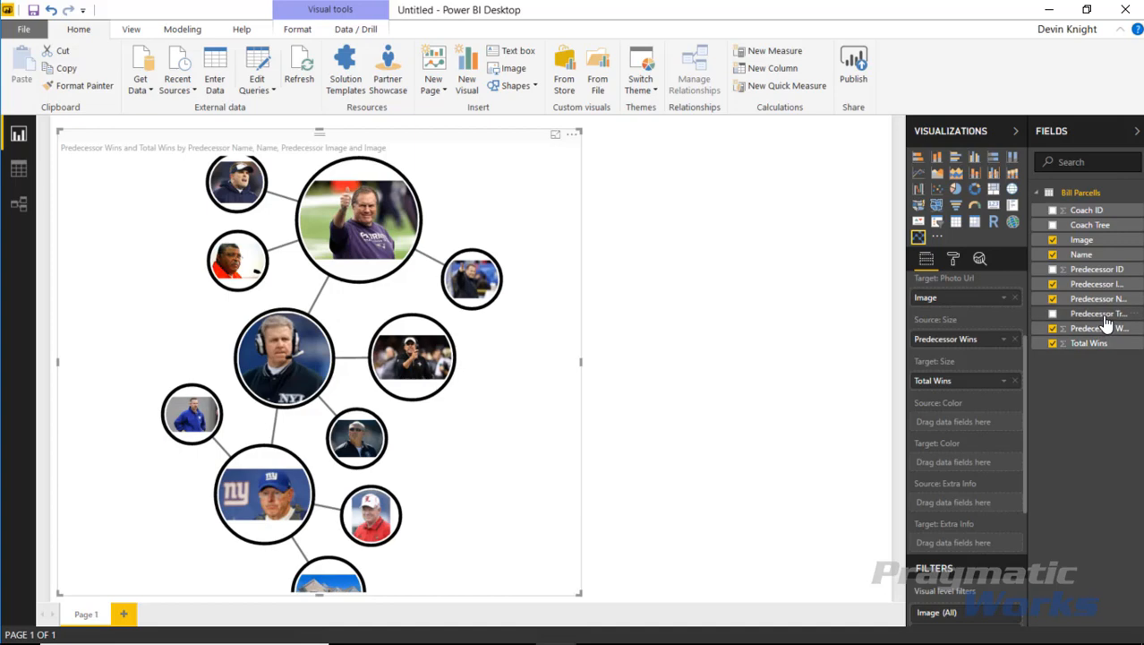
{"action": "left_click_drag", "start_coordinate": [1092, 314], "coordinate": [983, 425]}
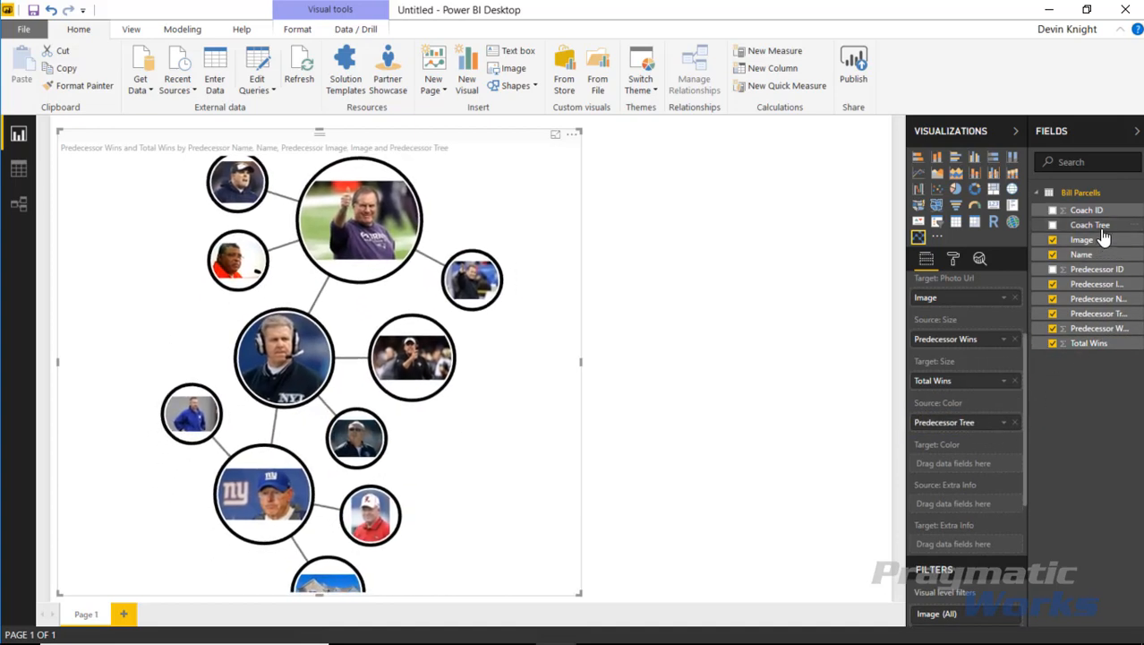
{"action": "left_click_drag", "start_coordinate": [1100, 230], "coordinate": [984, 475]}
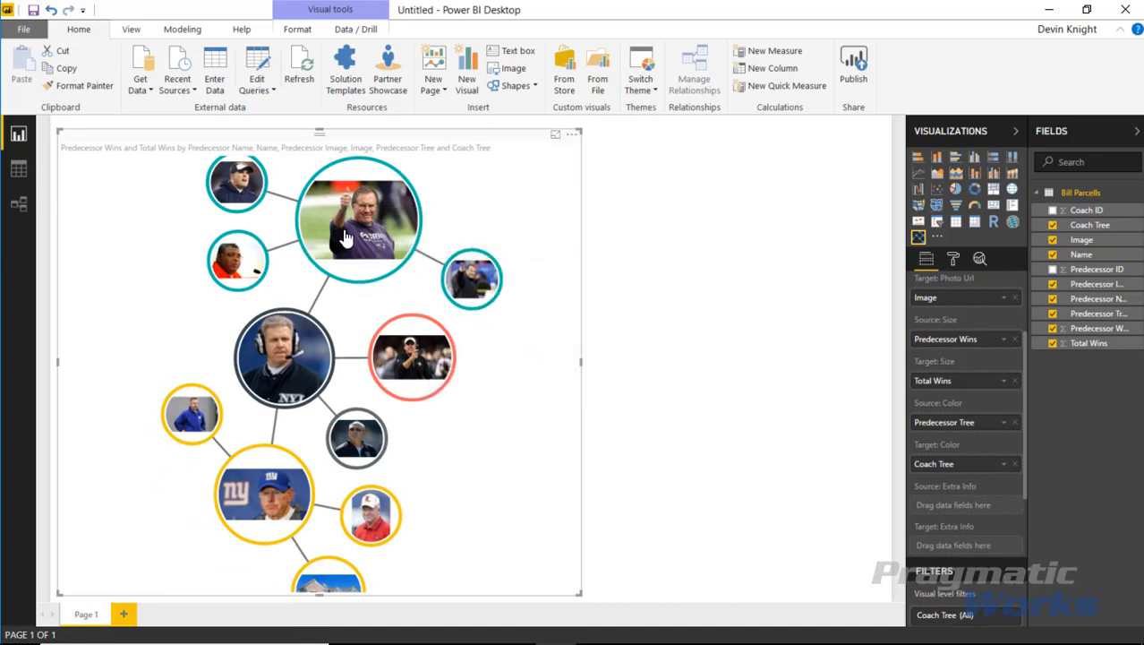
Examine the details of several coach nodes and pull the large Tom Coughlin and Bill Belichick nodes to other spots in the graph
{"action": "mouse_move", "coordinate": [345, 234]}
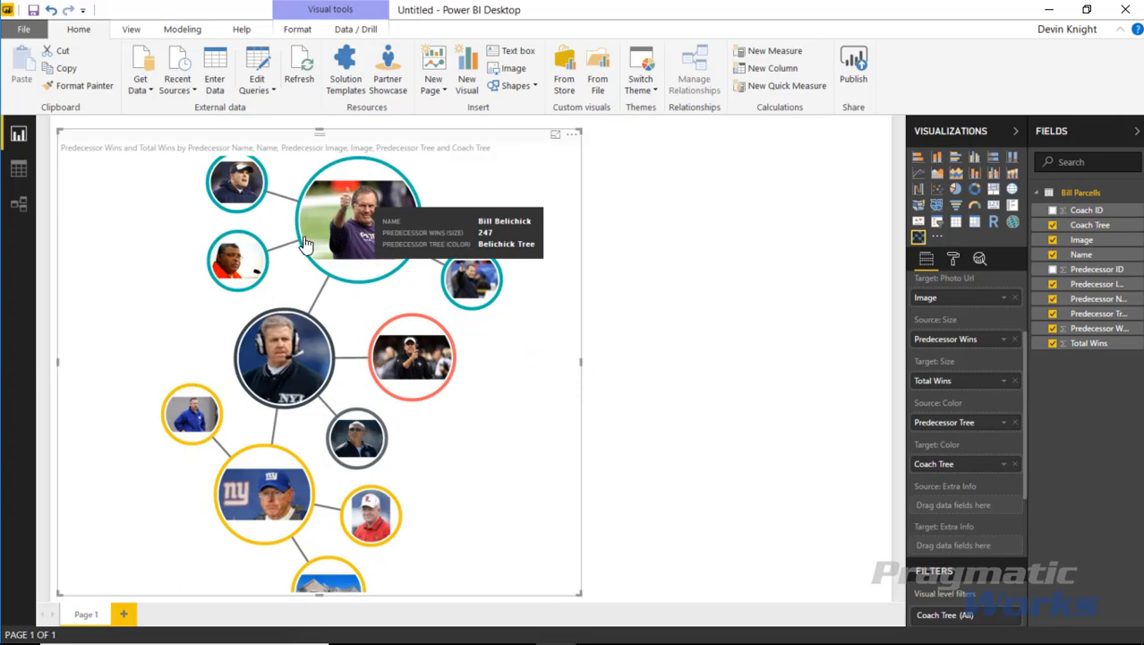
{"action": "mouse_move", "coordinate": [418, 369]}
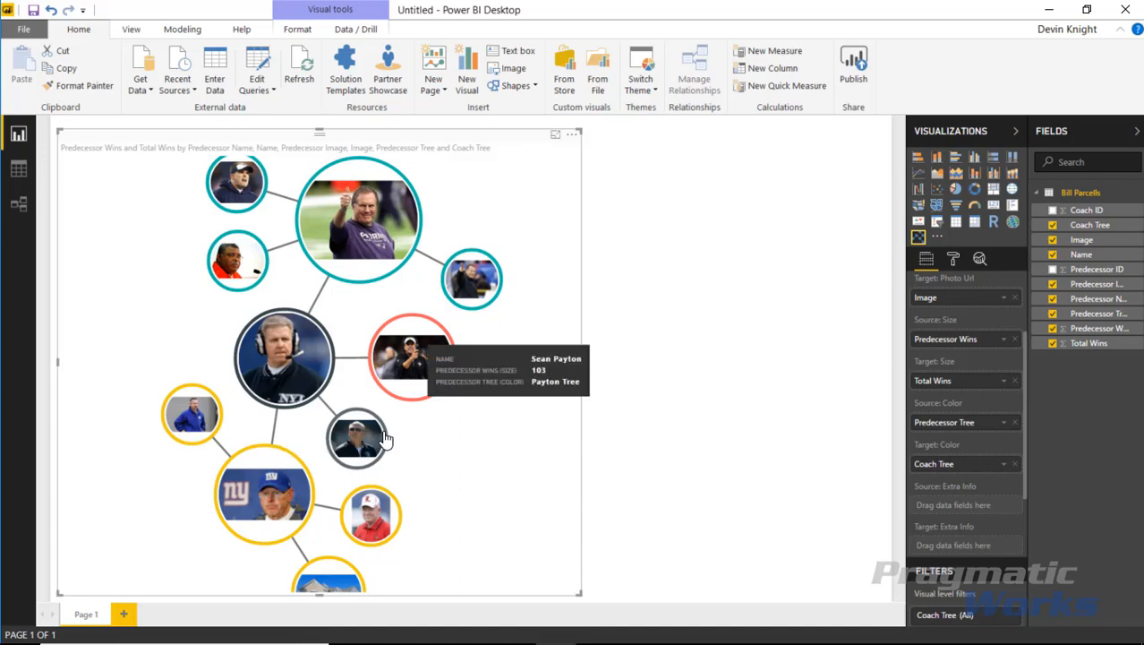
{"action": "mouse_move", "coordinate": [370, 436]}
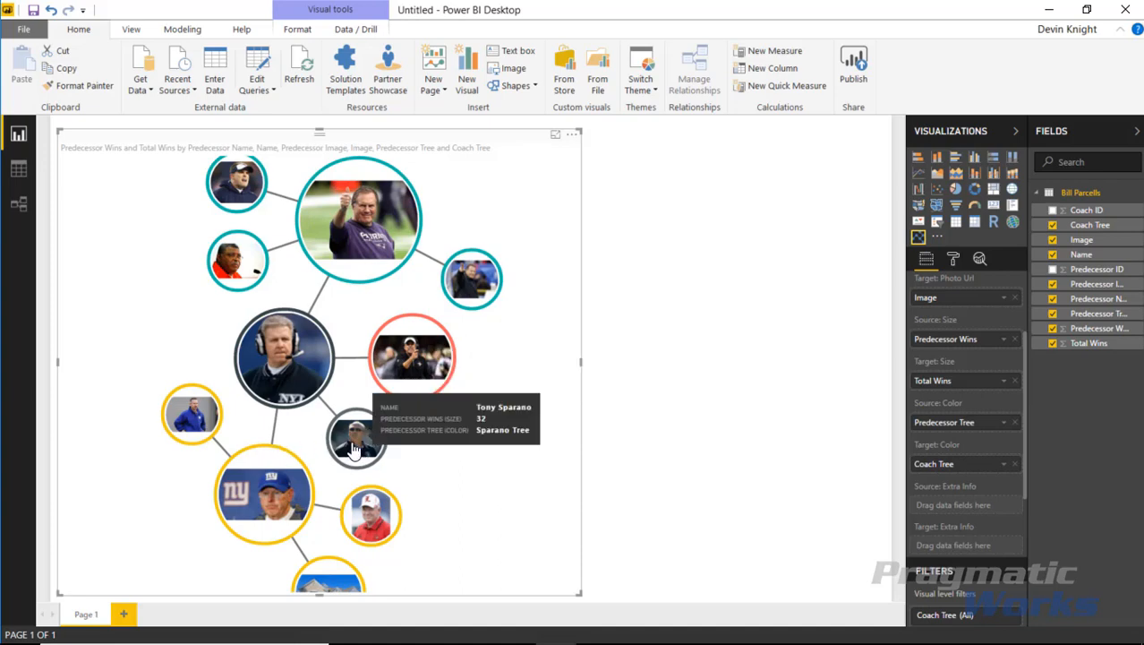
{"action": "mouse_move", "coordinate": [274, 501]}
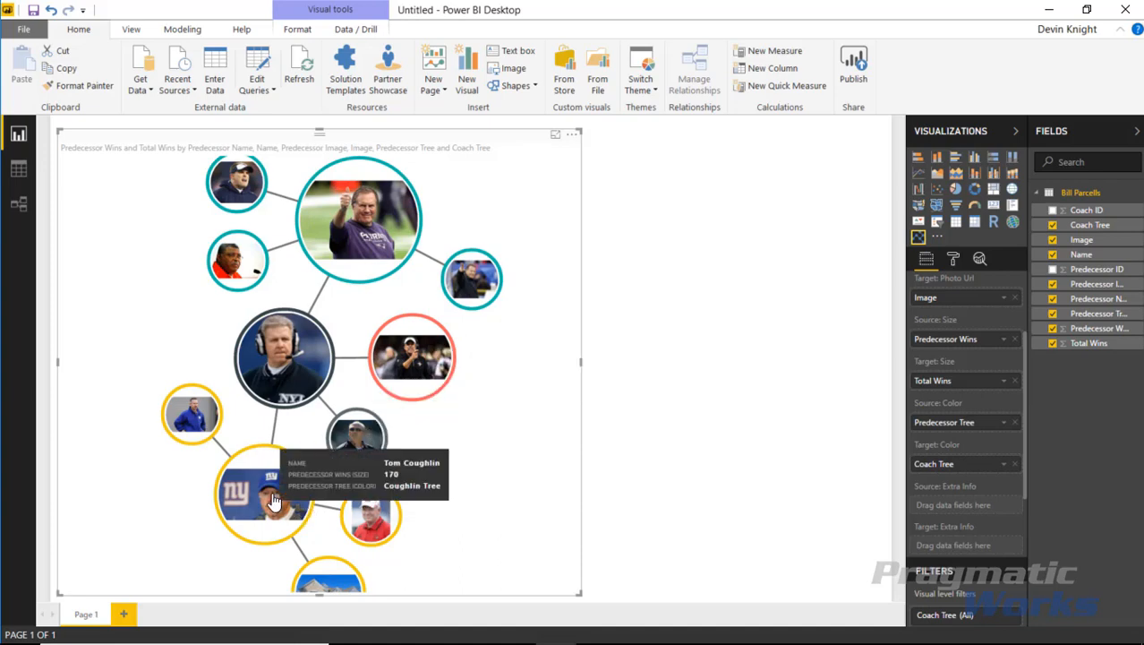
{"action": "left_click_drag", "start_coordinate": [255, 513], "coordinate": [135, 411]}
{"action": "left_click_drag", "start_coordinate": [436, 300], "coordinate": [195, 344]}
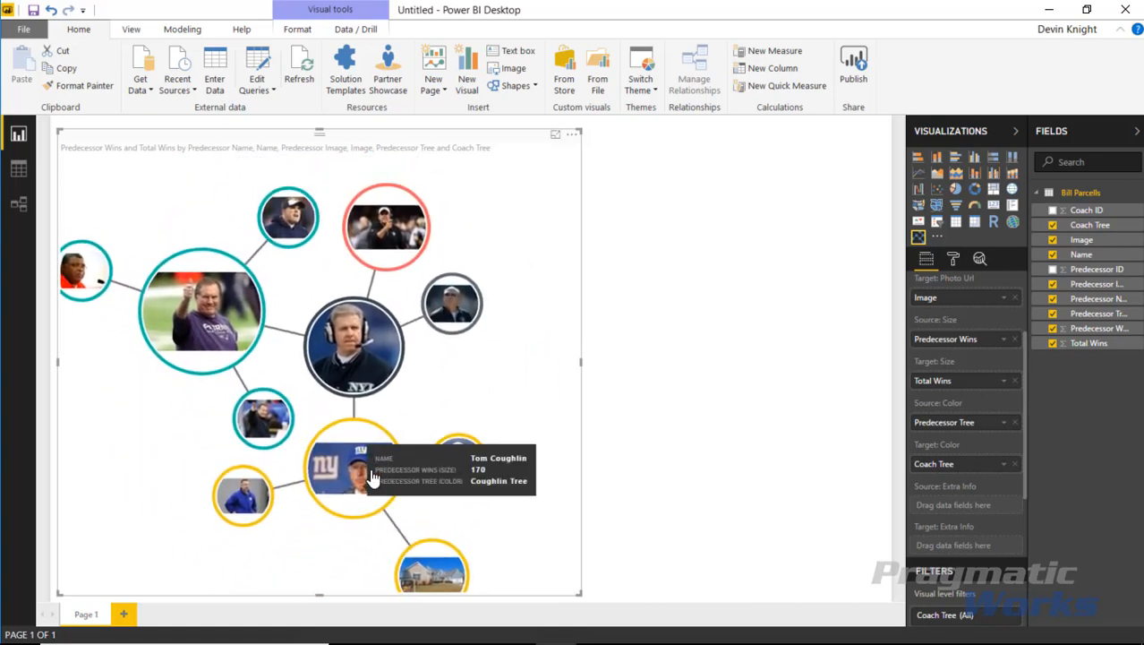
Make the graph visual slightly narrower and taller, and untangle the Sean Payton node from the Tony Sparano node
{"action": "left_click", "coordinate": [584, 601]}
{"action": "left_click", "coordinate": [576, 591]}
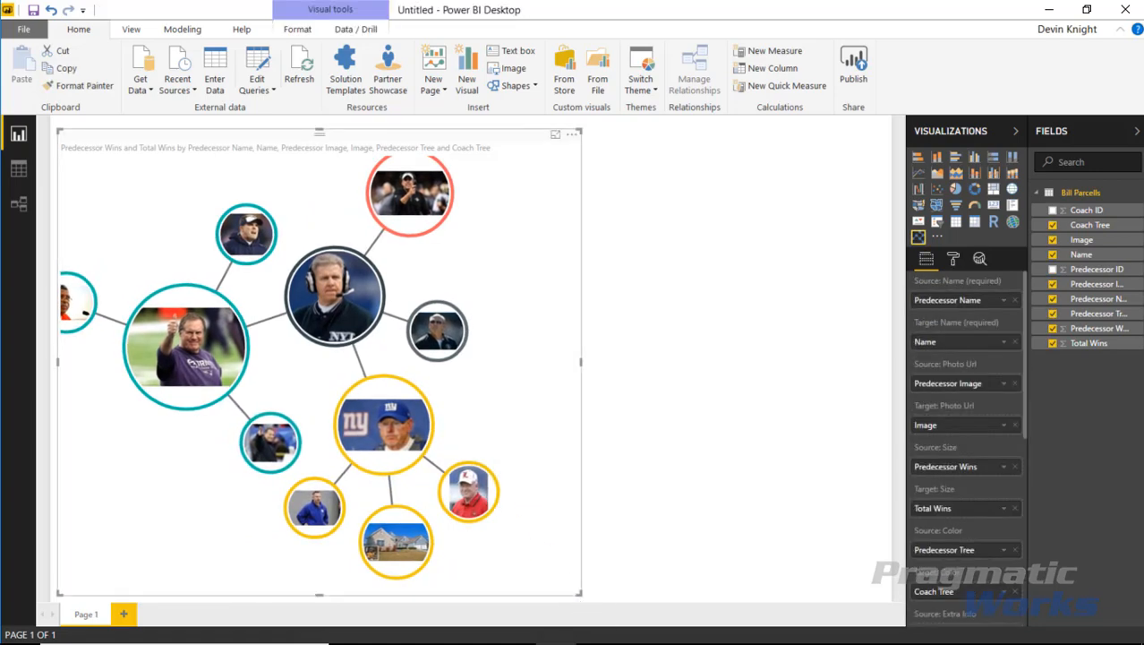
{"action": "left_click_drag", "start_coordinate": [579, 592], "coordinate": [550, 607]}
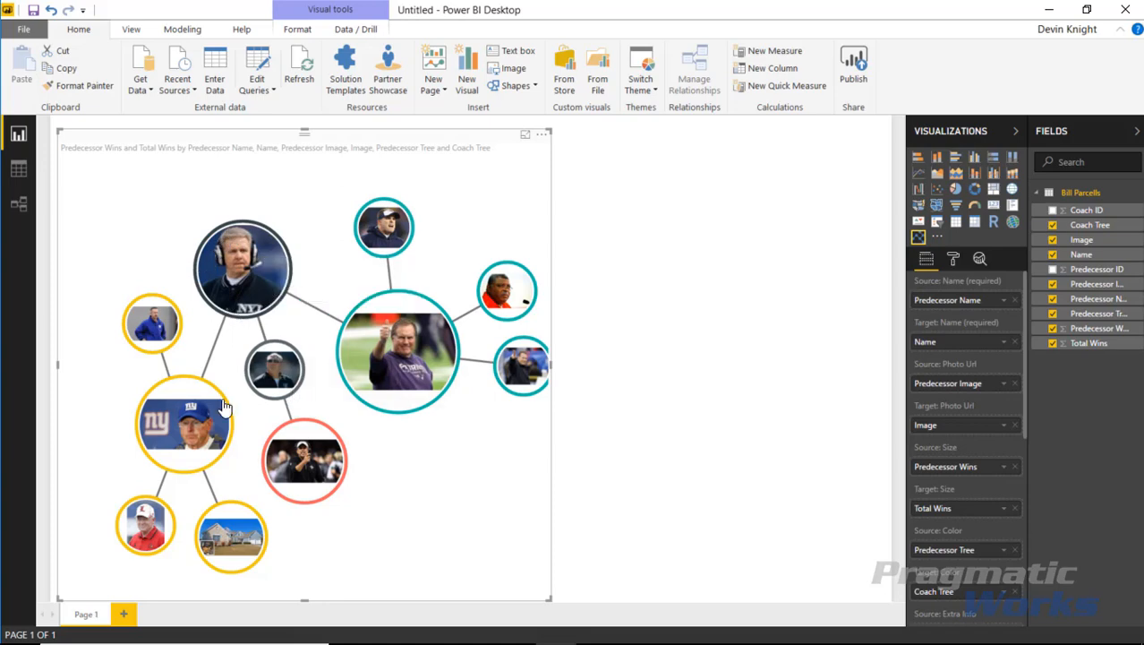
{"action": "left_click_drag", "start_coordinate": [310, 472], "coordinate": [306, 398]}
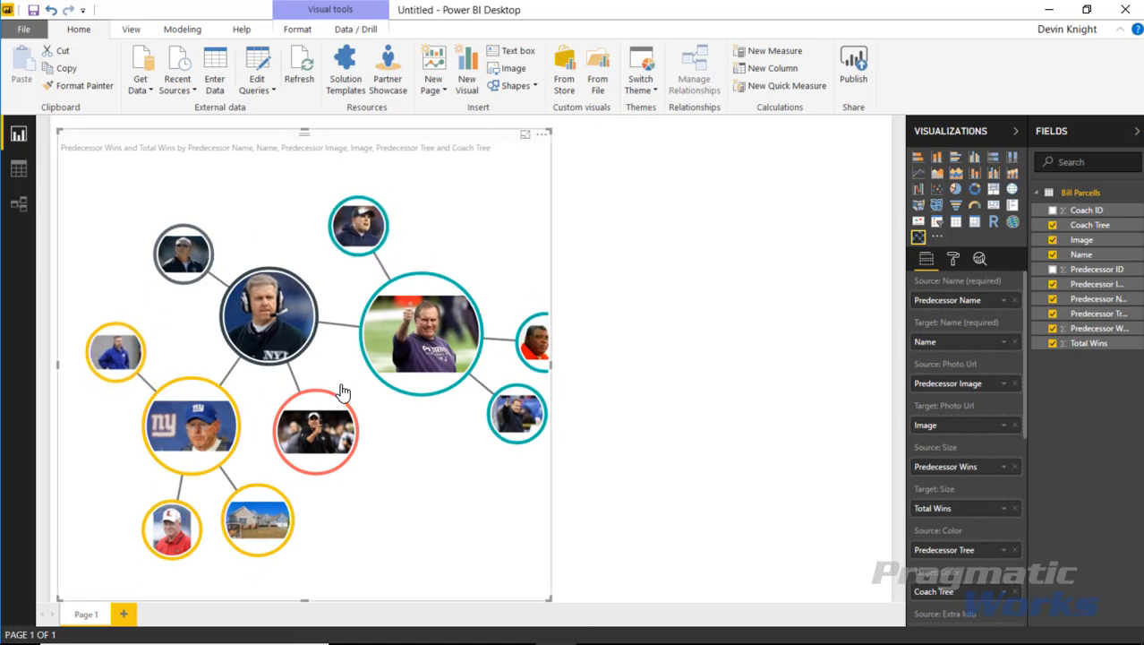
Add a Coach Tree slicer in the empty canvas area beside the network graph
{"action": "left_click", "coordinate": [686, 343]}
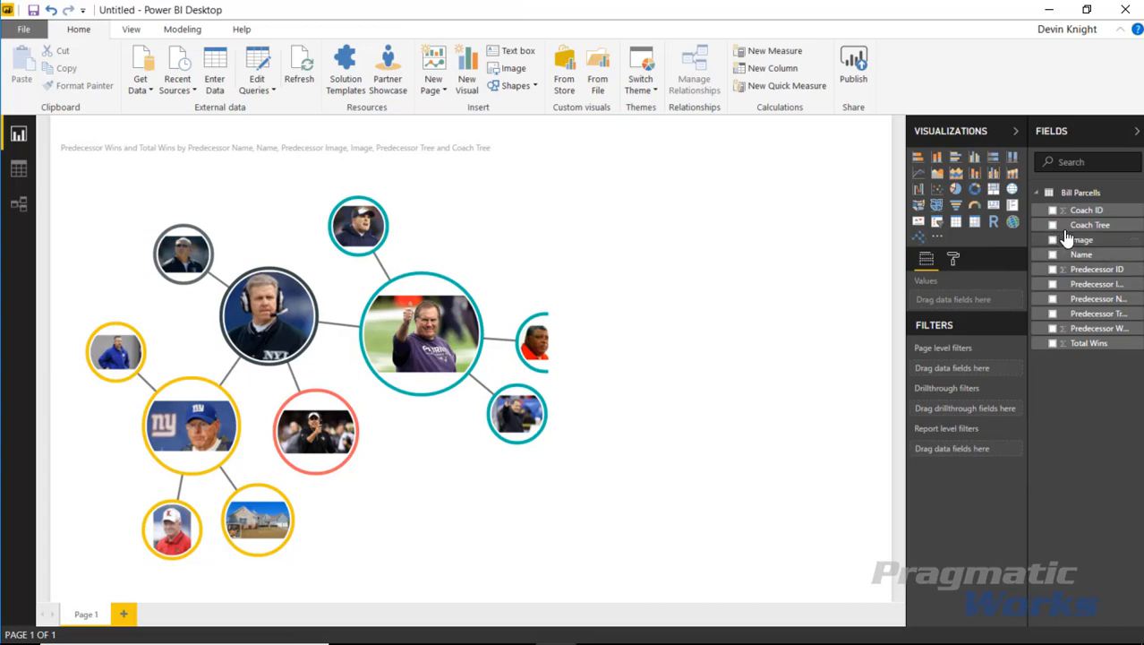
{"action": "left_click_drag", "start_coordinate": [1079, 226], "coordinate": [756, 244]}
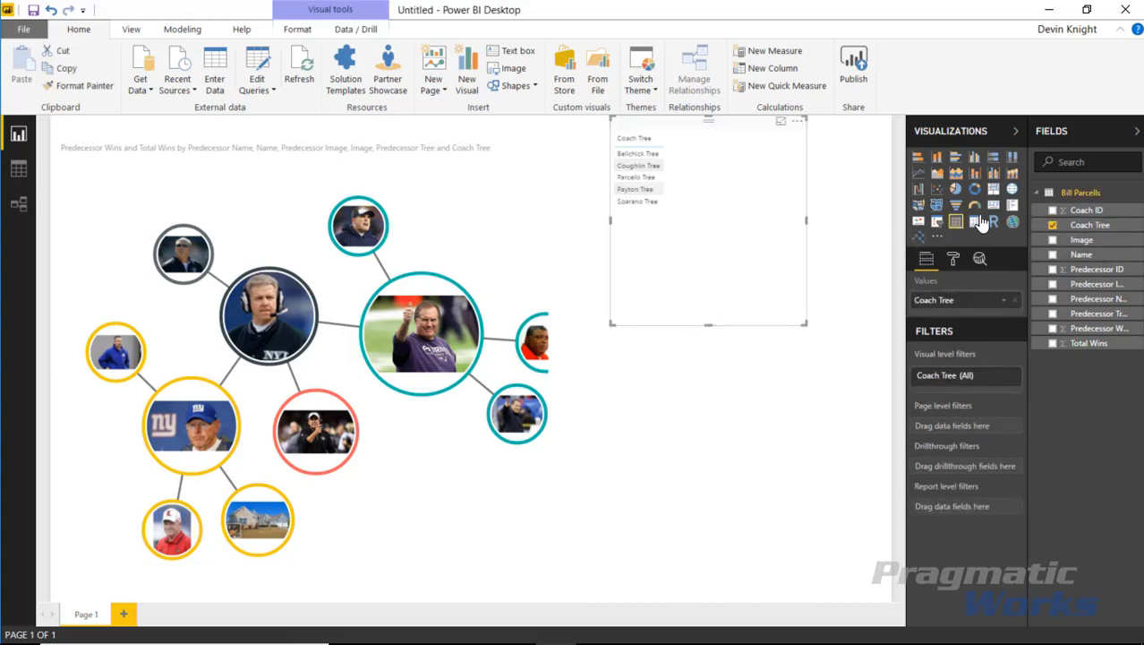
{"action": "left_click", "coordinate": [940, 223]}
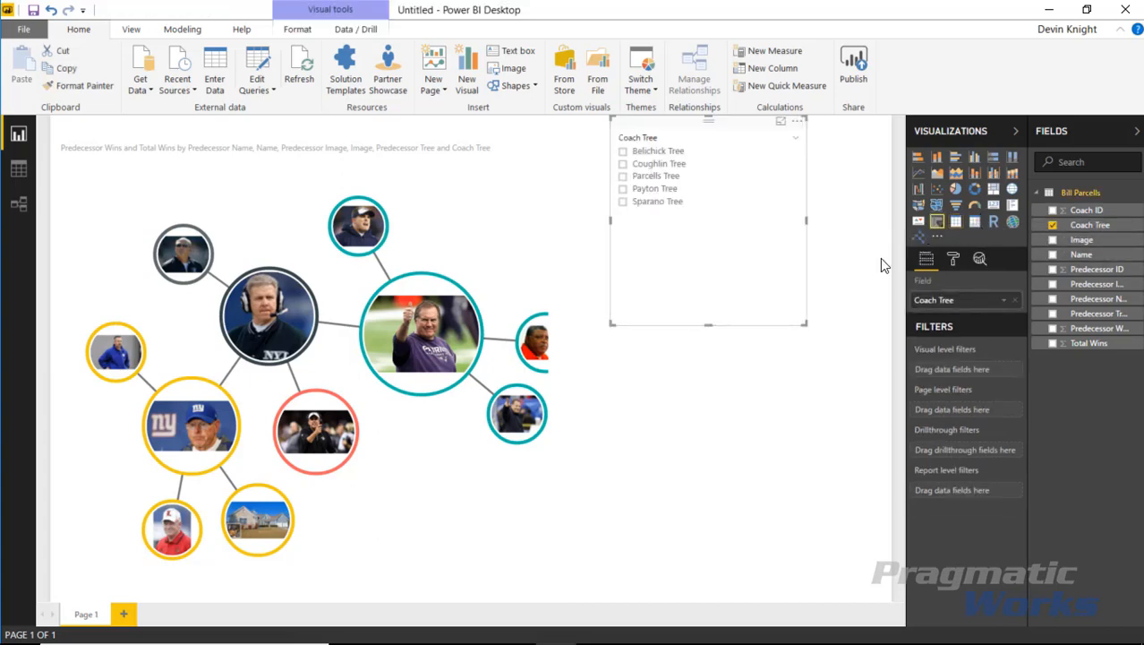
Set the text size of the Coach Tree slicer's items to 20
{"action": "left_click", "coordinate": [953, 261]}
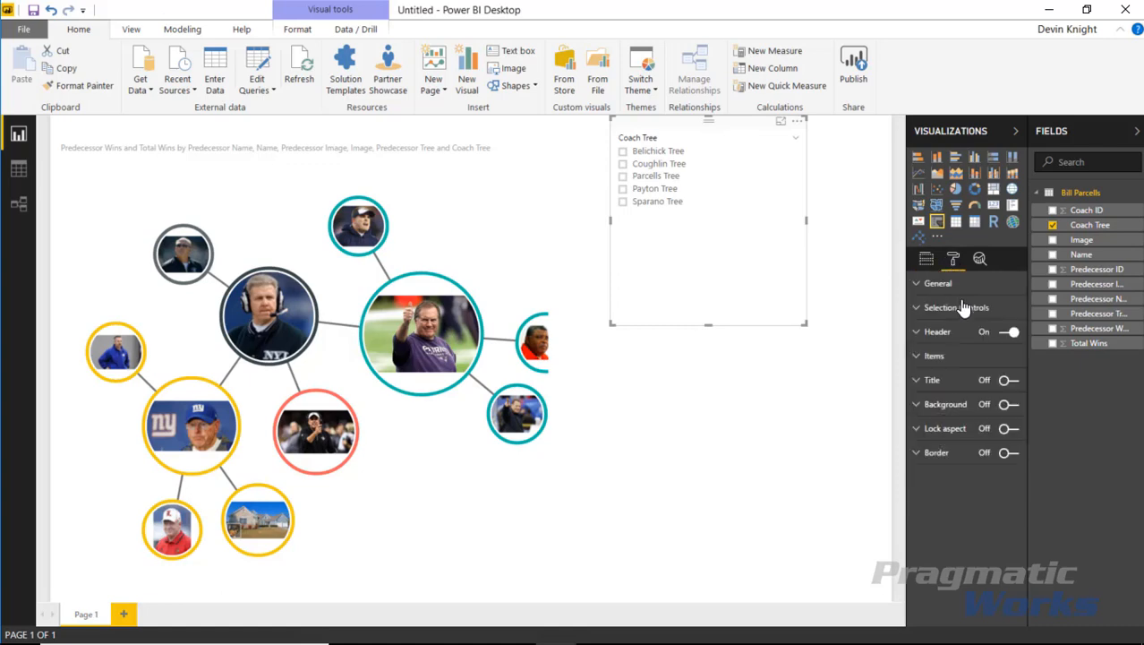
{"action": "left_click", "coordinate": [927, 357]}
{"action": "left_click_drag", "start_coordinate": [999, 452], "coordinate": [991, 453]}
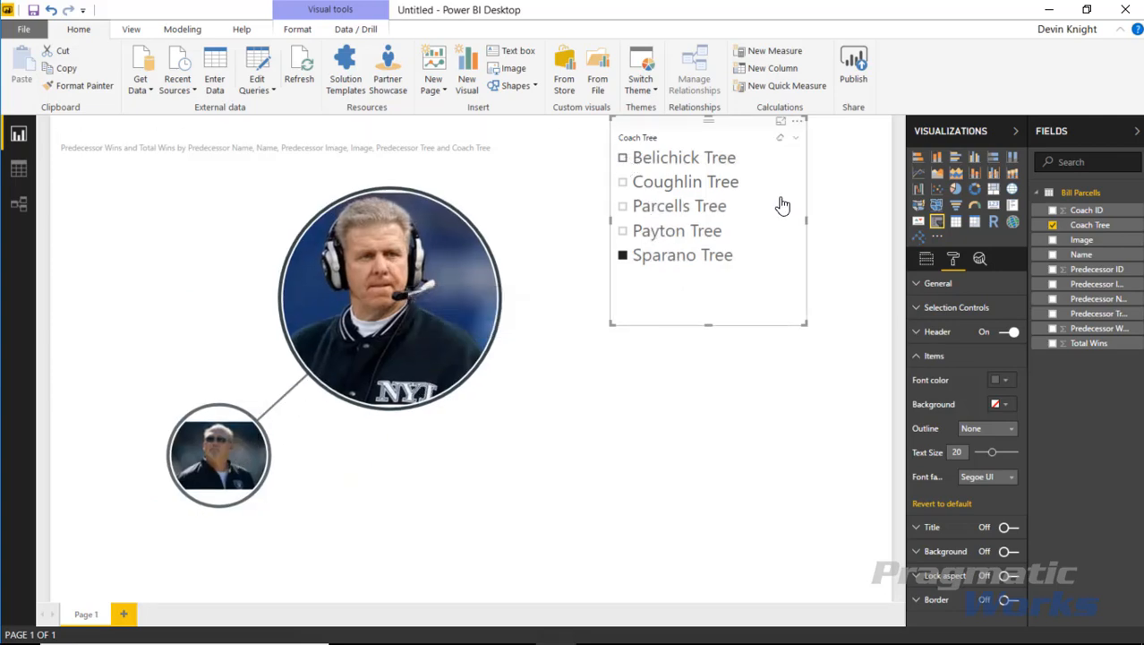
Filter the graph to the Belichick Tree and examine the details of its coach nodes
{"action": "left_click", "coordinate": [624, 161]}
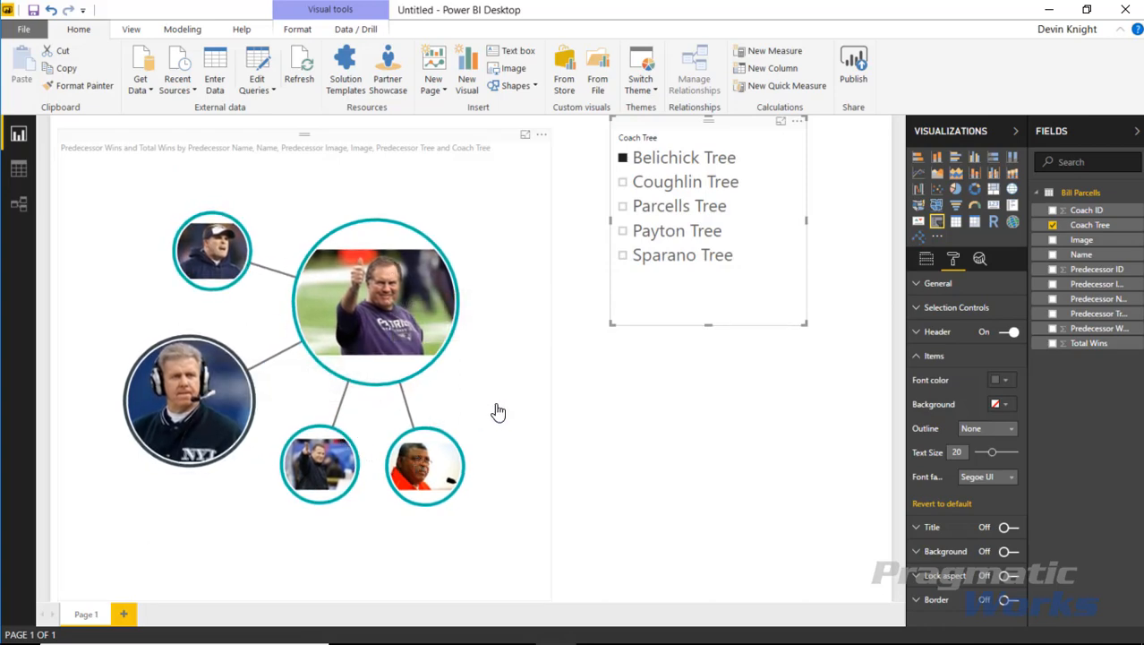
{"action": "mouse_move", "coordinate": [383, 325]}
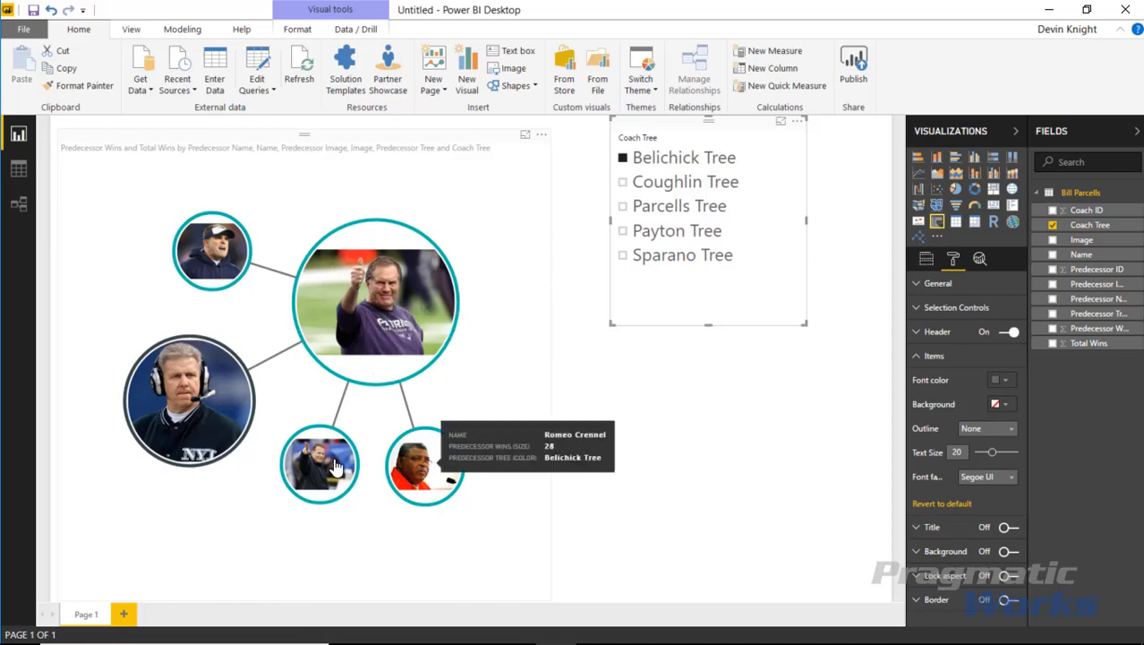
{"action": "mouse_move", "coordinate": [177, 391]}
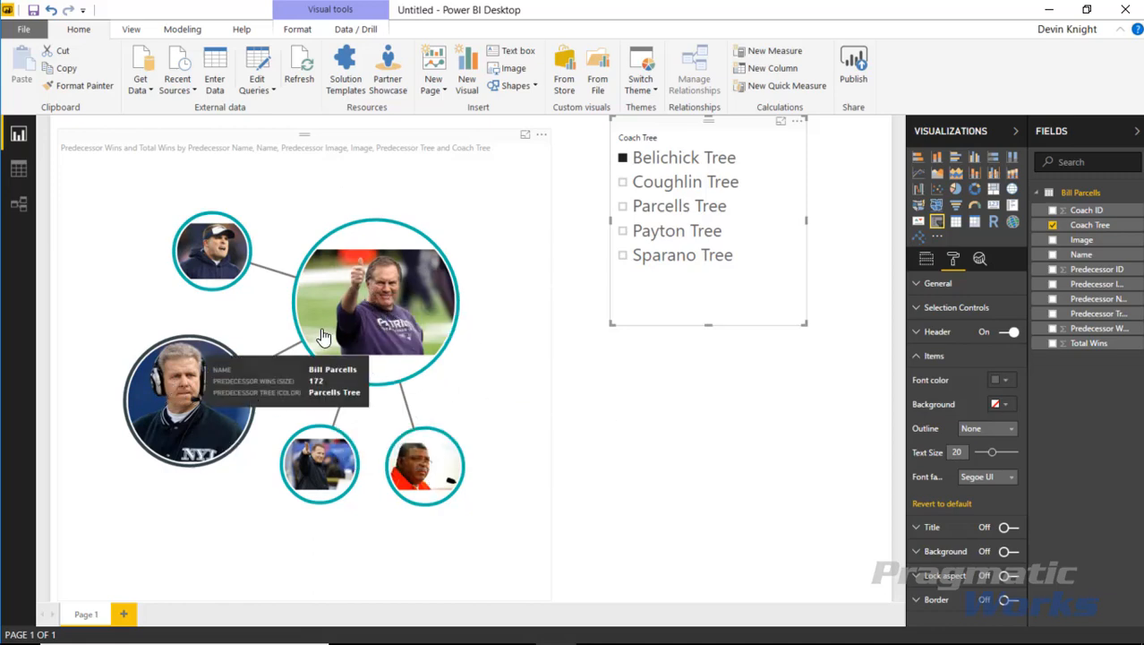
{"action": "mouse_move", "coordinate": [368, 302]}
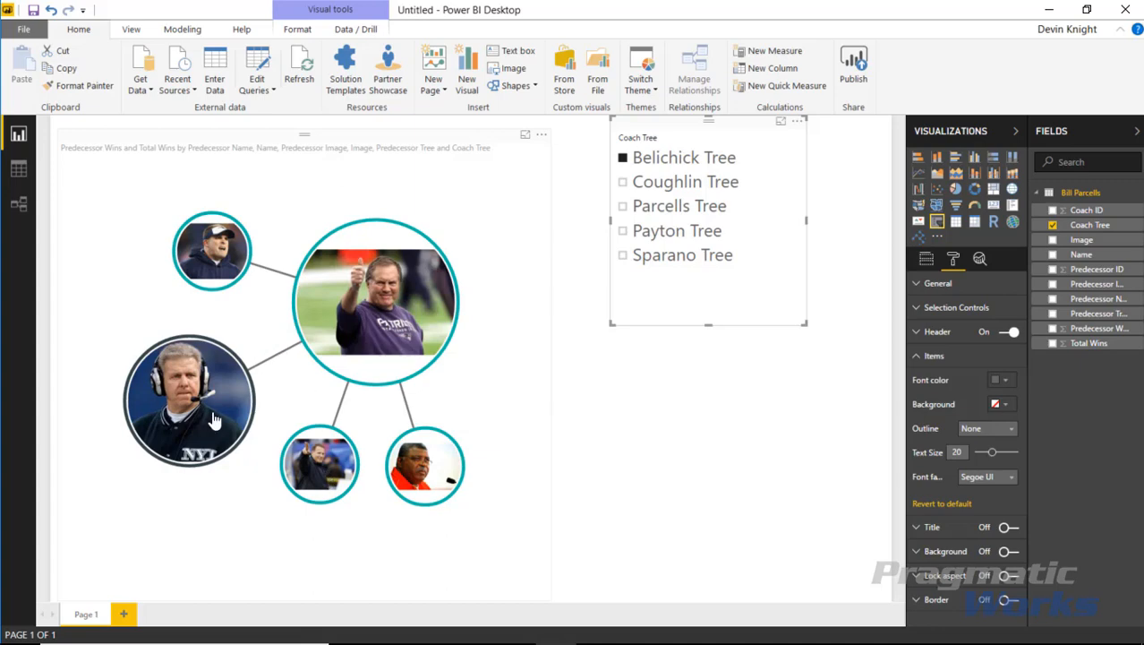
{"action": "mouse_move", "coordinate": [204, 434]}
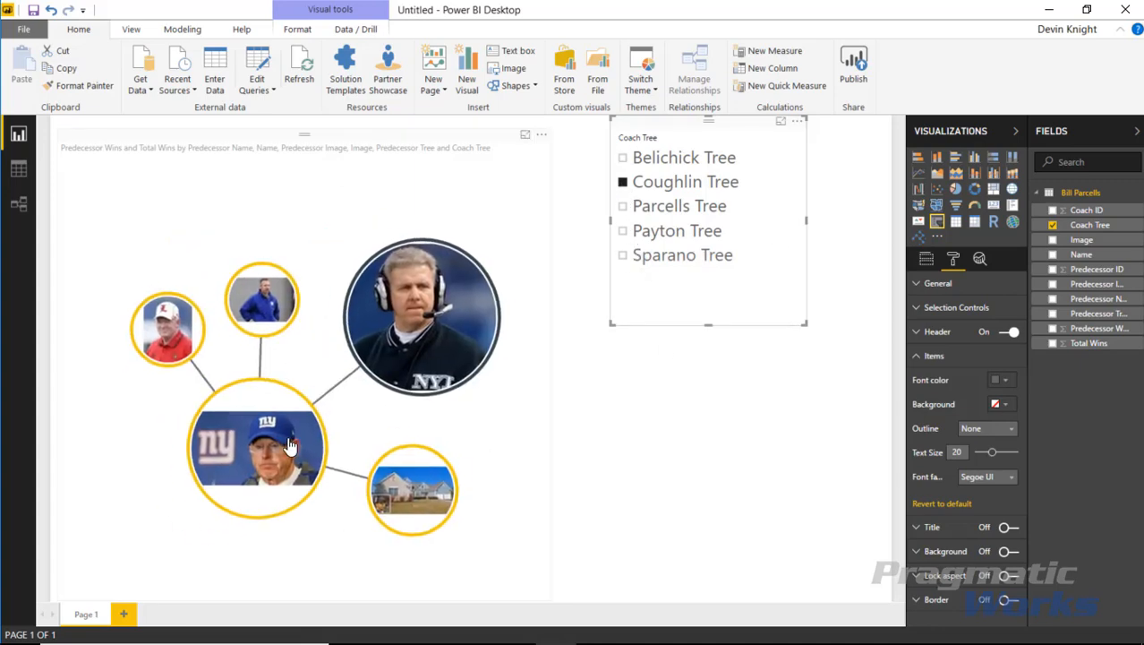
Filter the graph by the Coughlin, Payton and Sparano Trees in turn, clear the filter, and pull the Bill Belichick node lower
{"action": "mouse_move", "coordinate": [244, 434]}
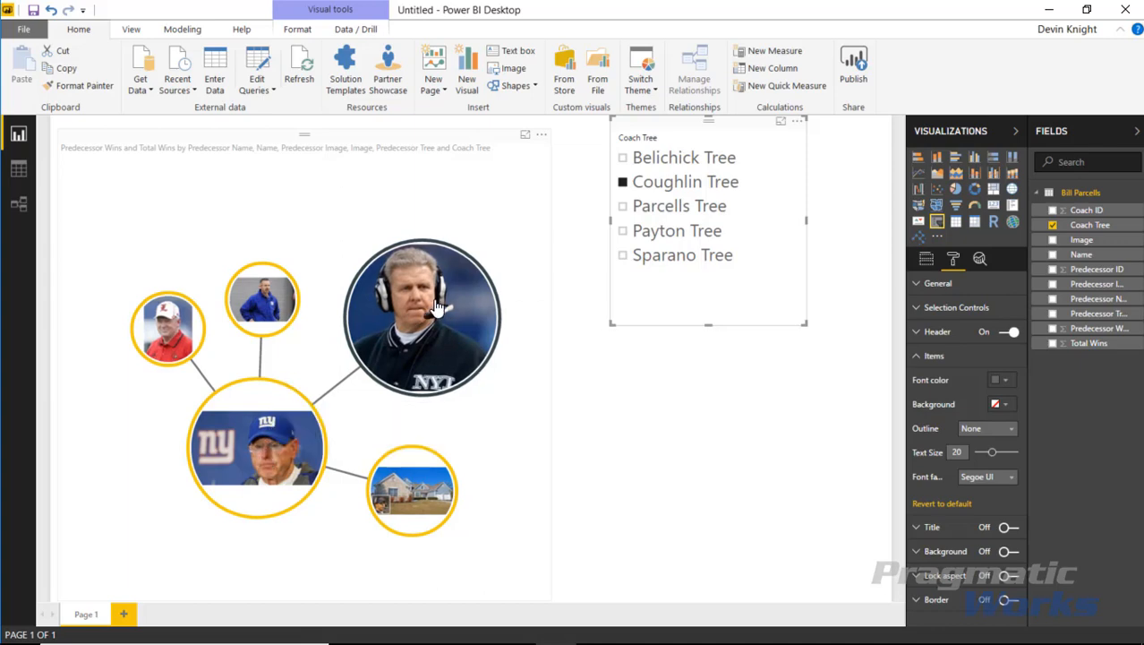
{"action": "mouse_move", "coordinate": [457, 297]}
{"action": "mouse_move", "coordinate": [400, 499]}
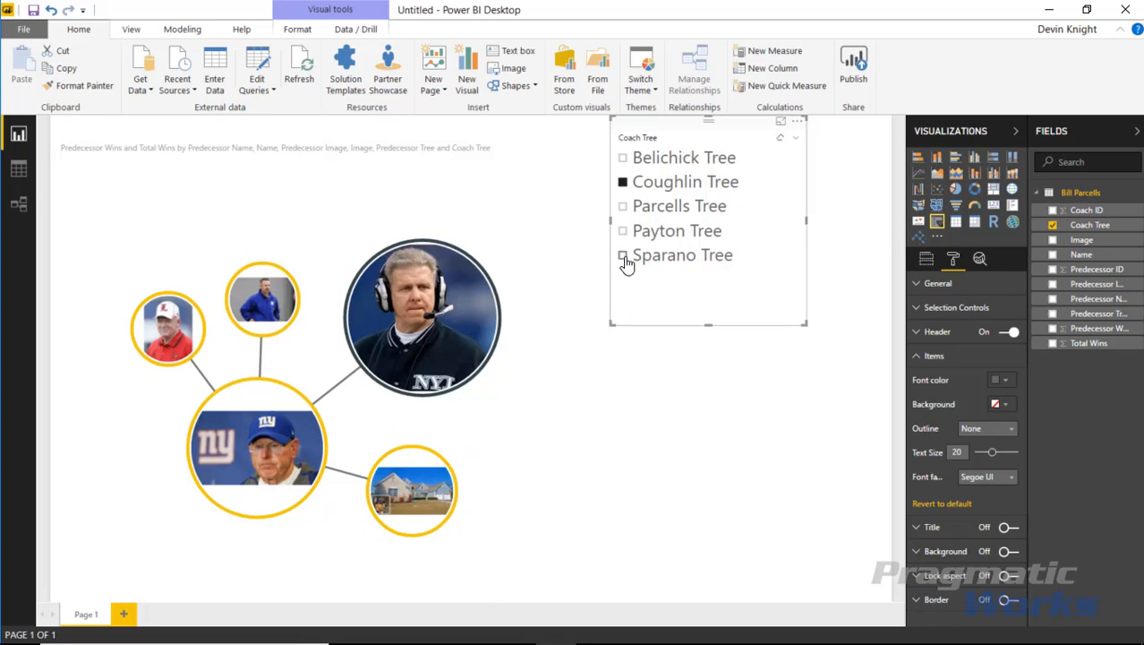
{"action": "left_click", "coordinate": [622, 231]}
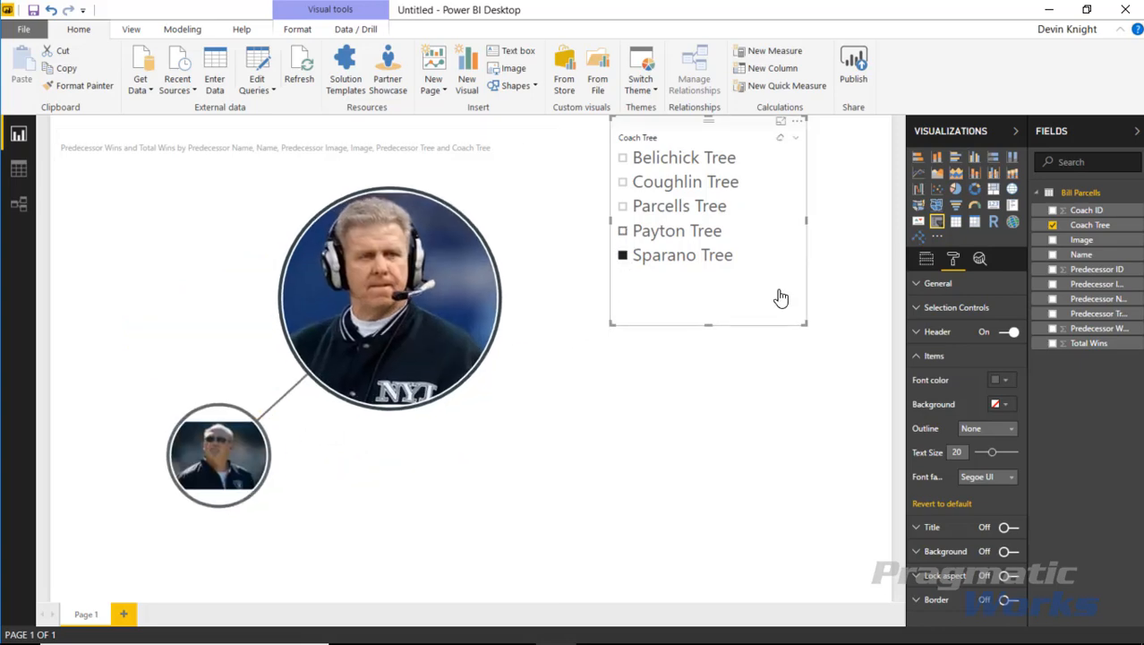
{"action": "left_click", "coordinate": [623, 231]}
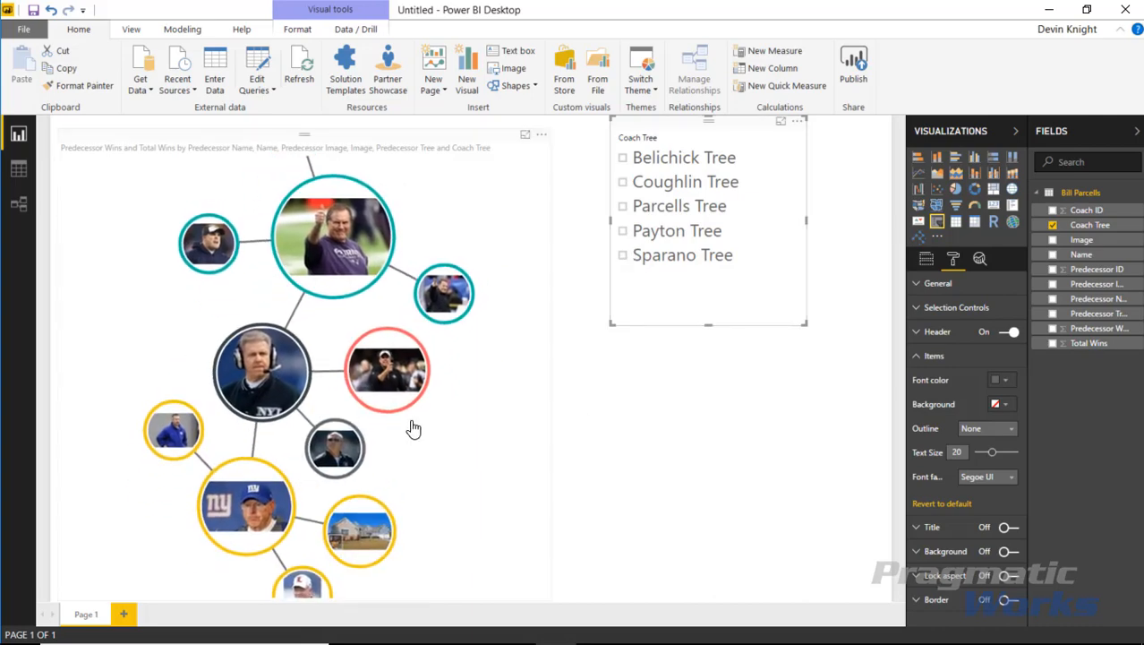
{"action": "left_click_drag", "start_coordinate": [343, 234], "coordinate": [409, 413]}
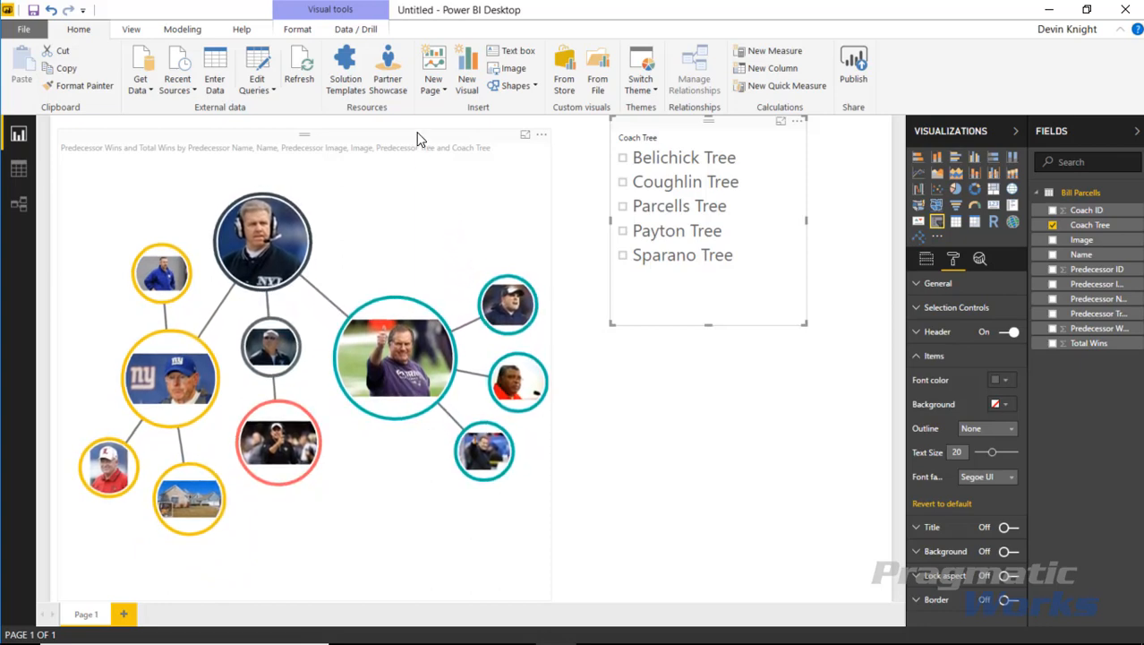
Set the graph's link width to 5 and rearrange the nodes so all of them fit inside the visual
{"action": "left_click", "coordinate": [520, 165]}
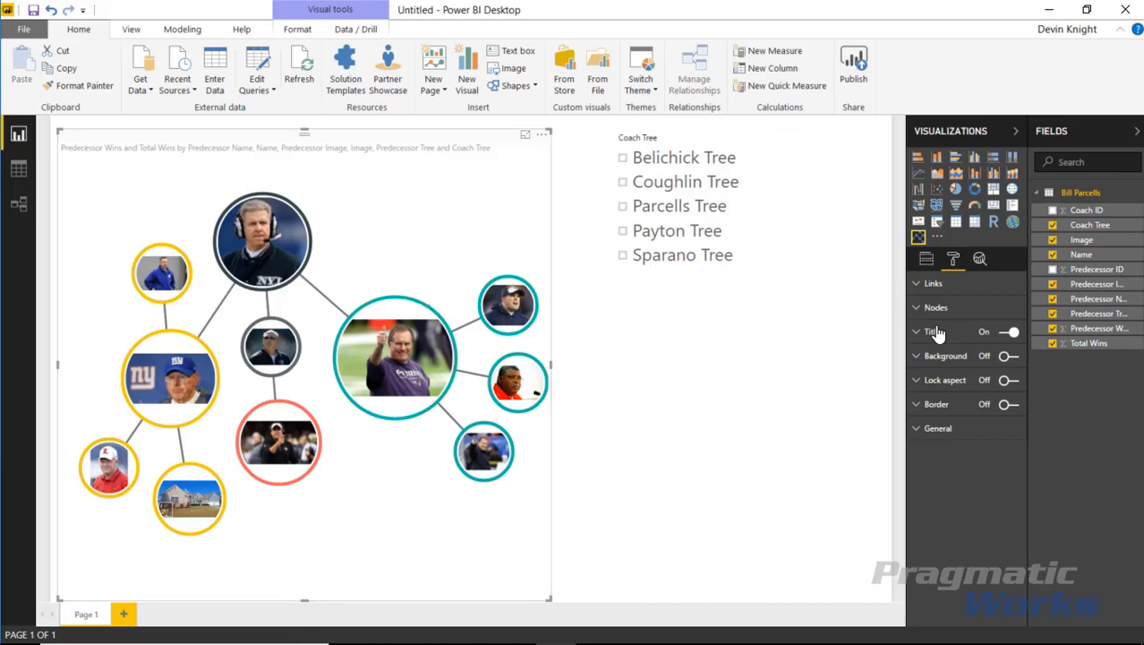
{"action": "left_click", "coordinate": [922, 285]}
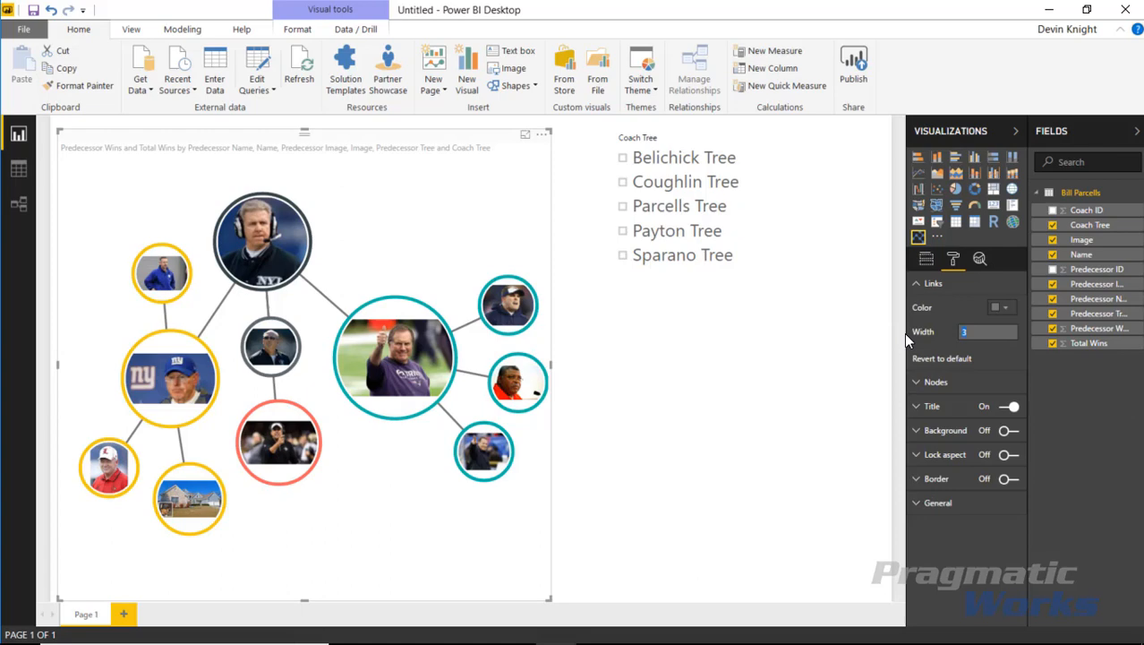
{"action": "type", "text": "5"}
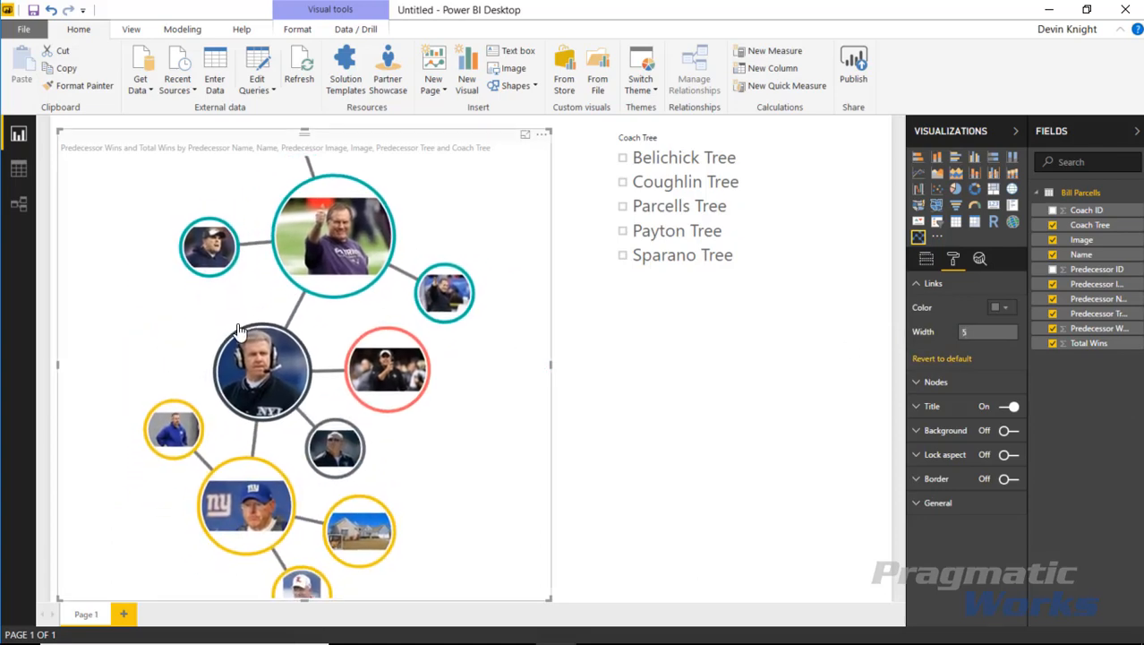
{"action": "left_click_drag", "start_coordinate": [338, 251], "coordinate": [387, 365]}
{"action": "left_click_drag", "start_coordinate": [274, 365], "coordinate": [309, 235]}
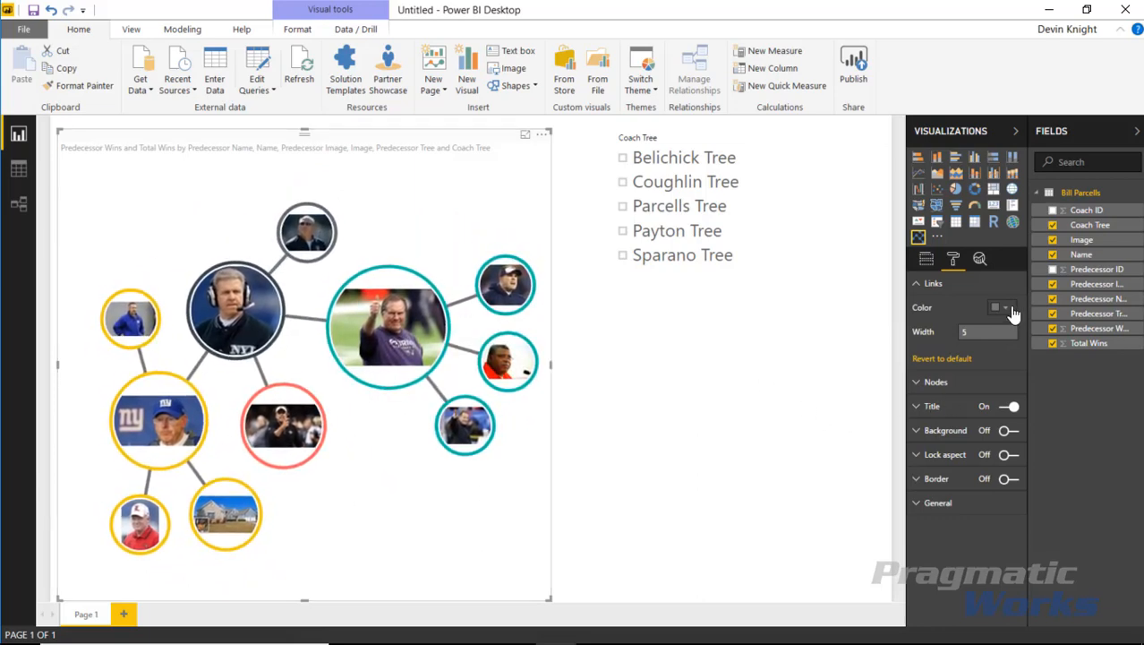
Set the color of the graph's links to black
{"action": "left_click", "coordinate": [1000, 307]}
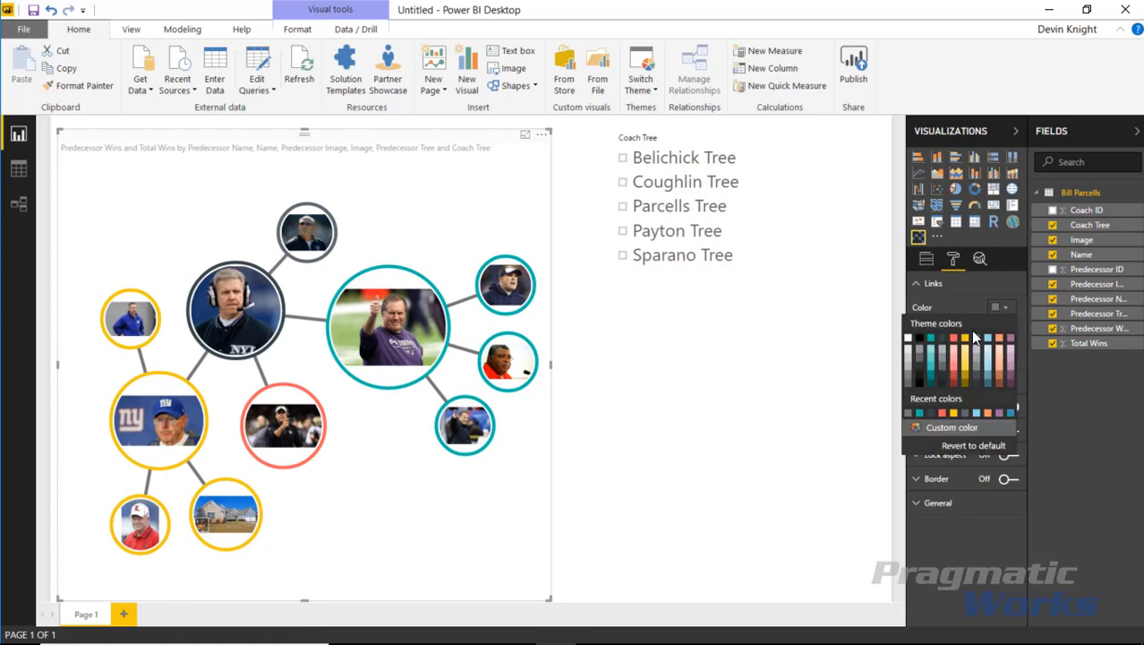
{"action": "left_click", "coordinate": [923, 343]}
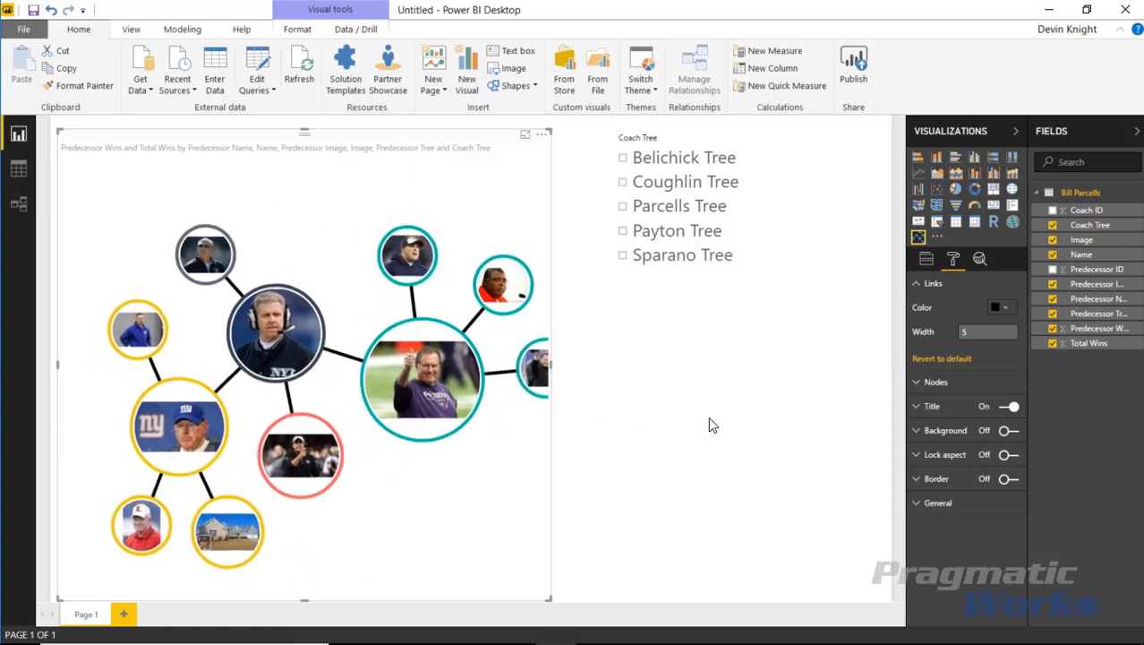
{"action": "left_click", "coordinate": [918, 284]}
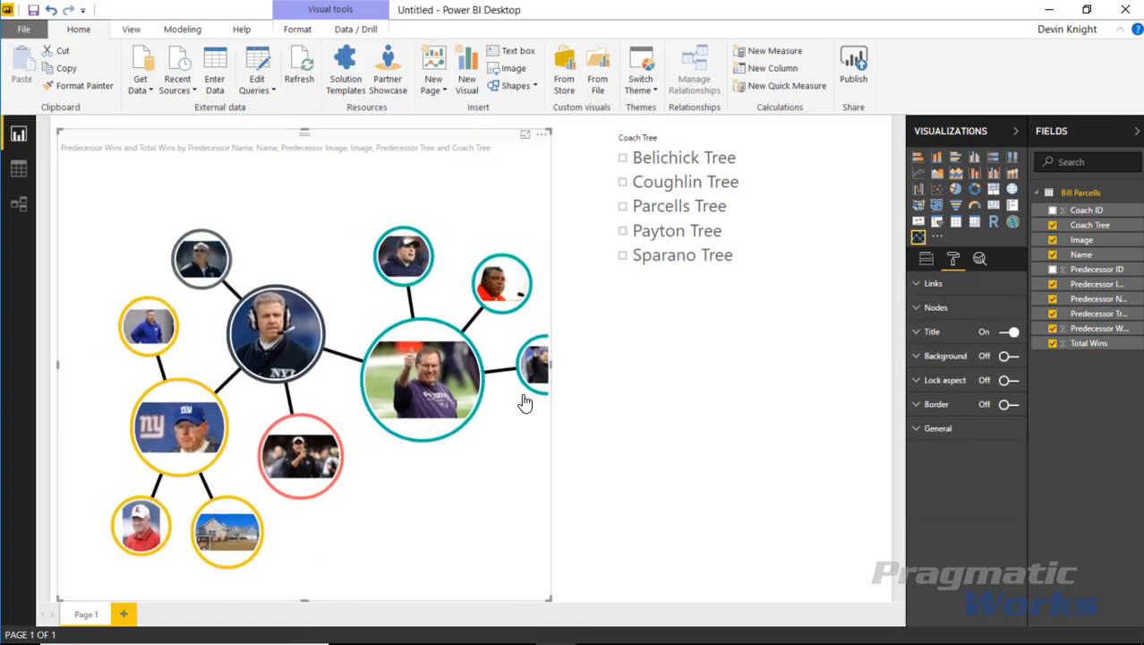
Set the node border width to 8 and spread out the Sean Payton, Bill Belichick and Tom Coughlin nodes
{"action": "left_click", "coordinate": [917, 308]}
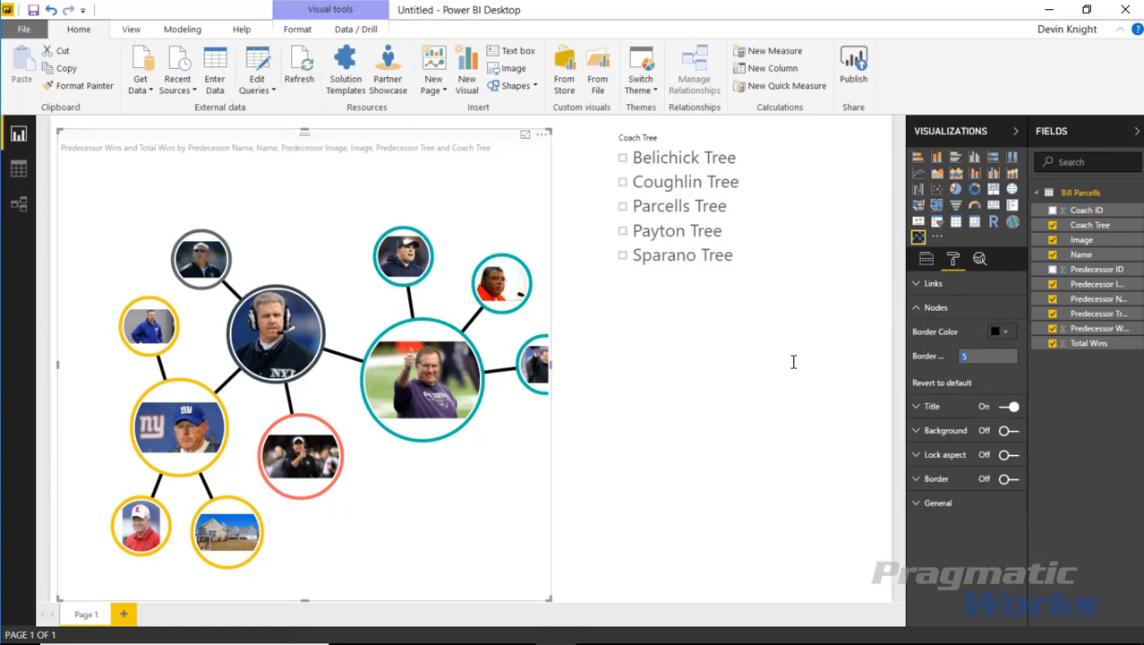
{"action": "key", "text": "Return"}
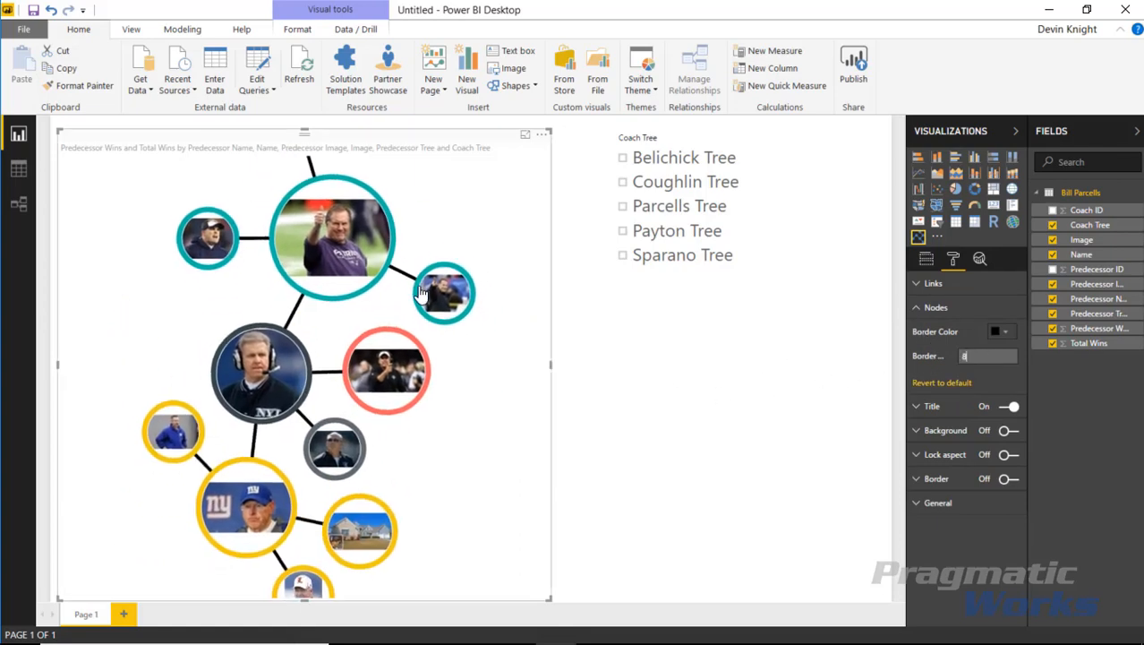
{"action": "left_click_drag", "start_coordinate": [369, 420], "coordinate": [168, 254]}
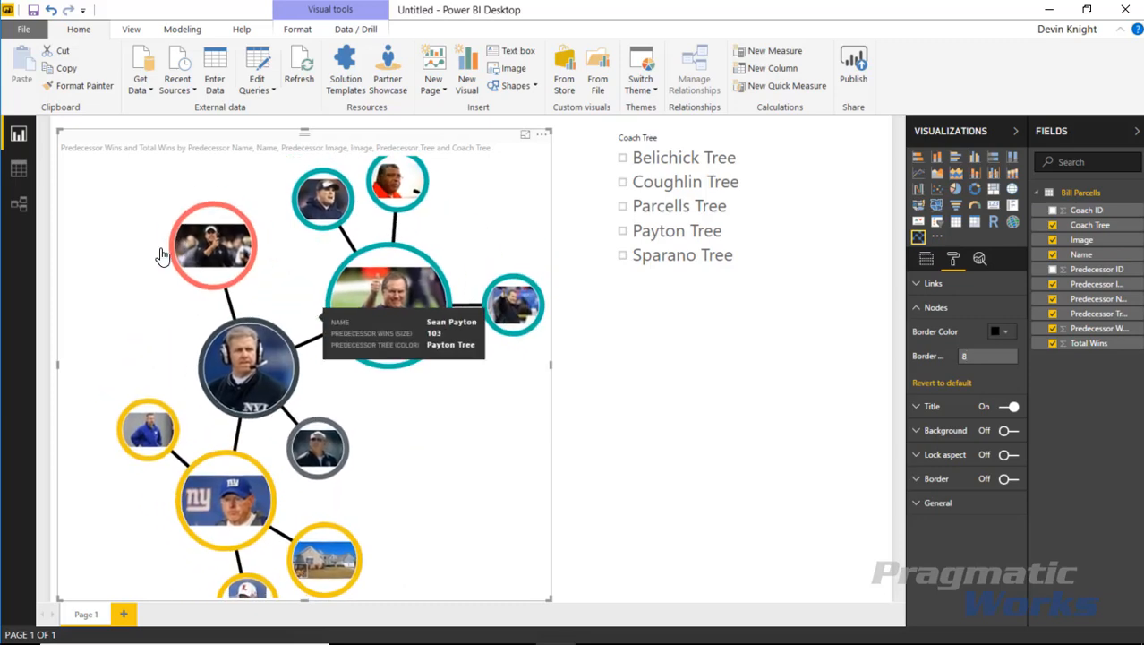
{"action": "left_click_drag", "start_coordinate": [421, 324], "coordinate": [440, 393]}
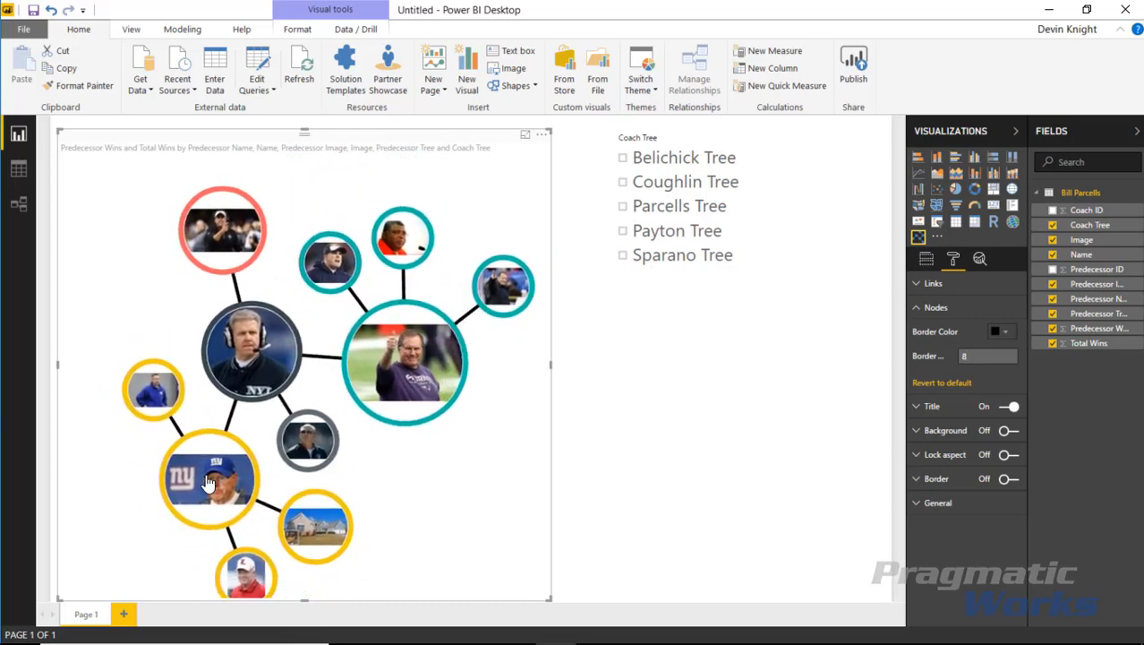
{"action": "left_click_drag", "start_coordinate": [225, 485], "coordinate": [116, 408]}
{"action": "left_click_drag", "start_coordinate": [184, 320], "coordinate": [77, 372]}
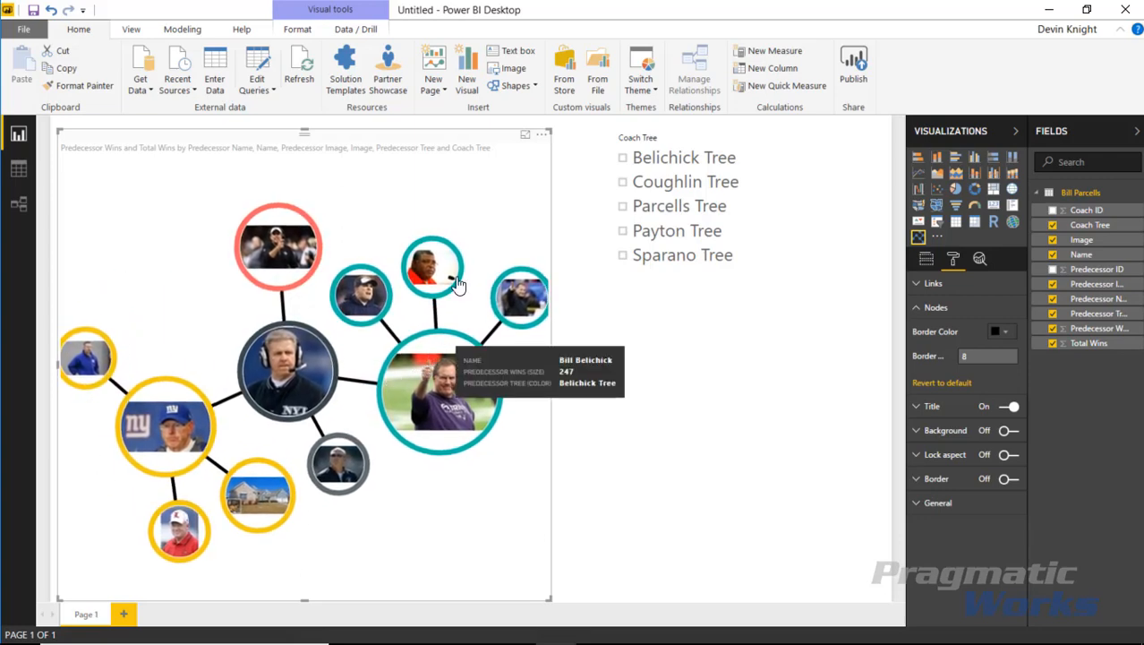
View the graph in focus mode, return to the report, and reposition the Tony Sparano and Bill Belichick nodes
{"action": "left_click", "coordinate": [527, 137]}
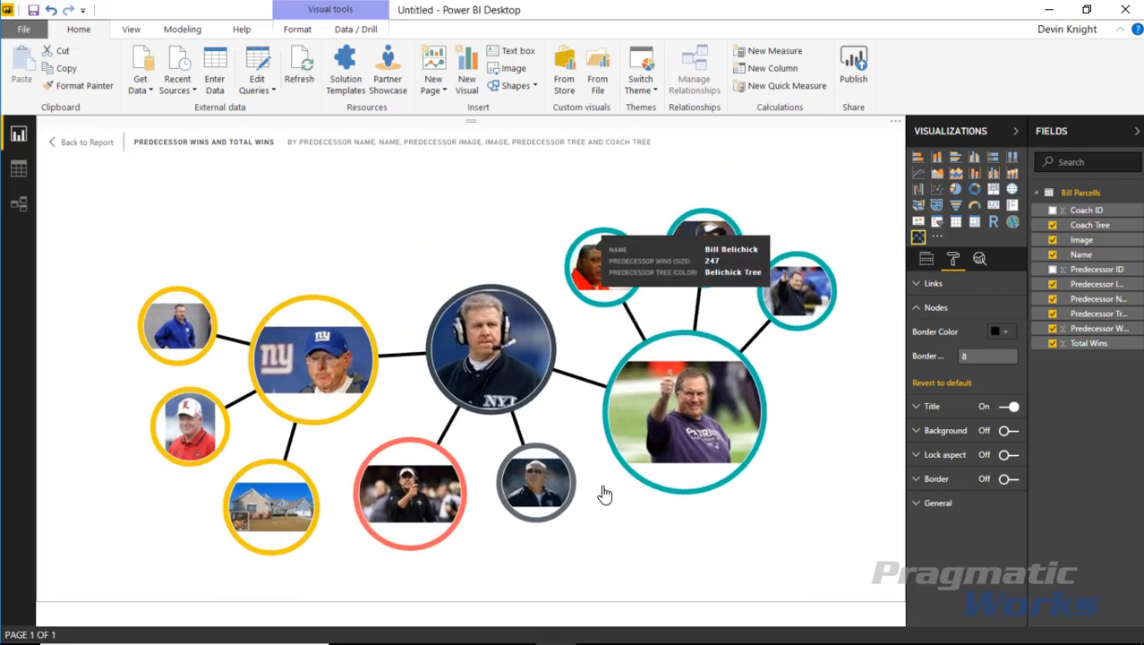
{"action": "left_click", "coordinate": [70, 142]}
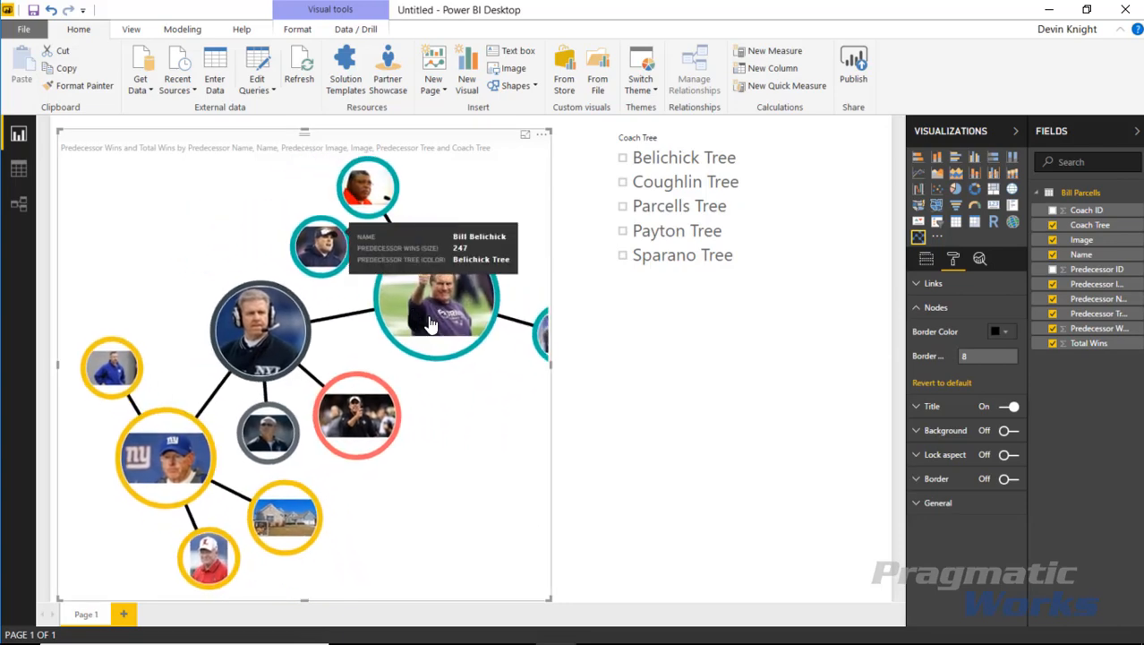
{"action": "left_click_drag", "start_coordinate": [161, 290], "coordinate": [137, 208]}
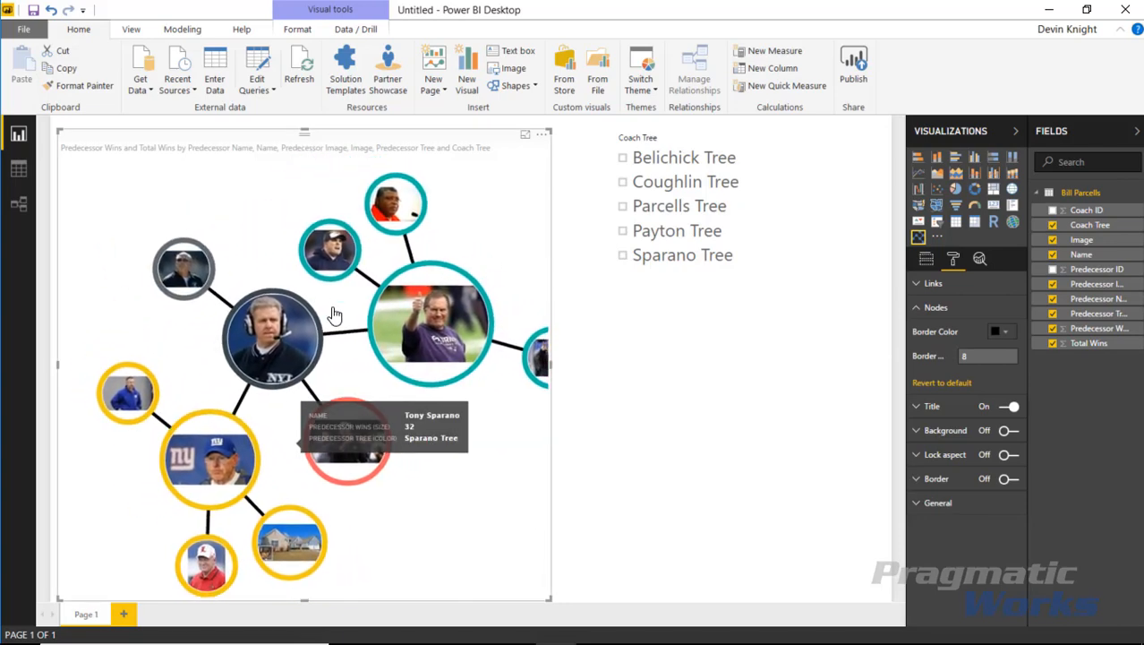
{"action": "left_click_drag", "start_coordinate": [419, 350], "coordinate": [421, 367]}
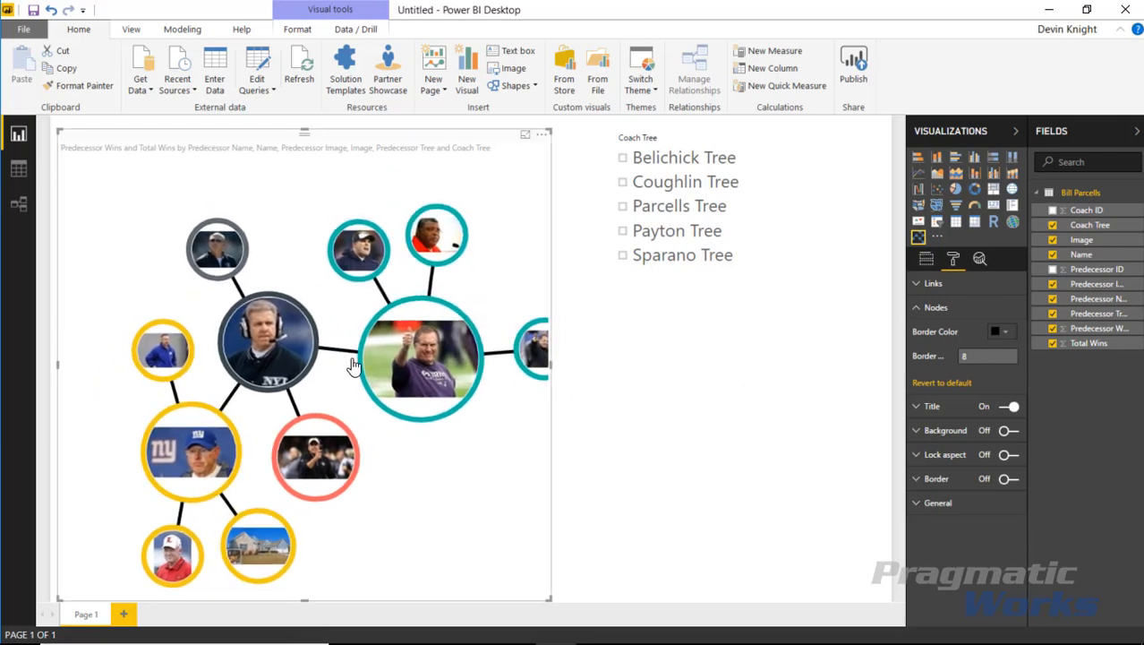
Review the graph's field assignments down to the Source and Target Extra Info wells
{"action": "mouse_move", "coordinate": [437, 373]}
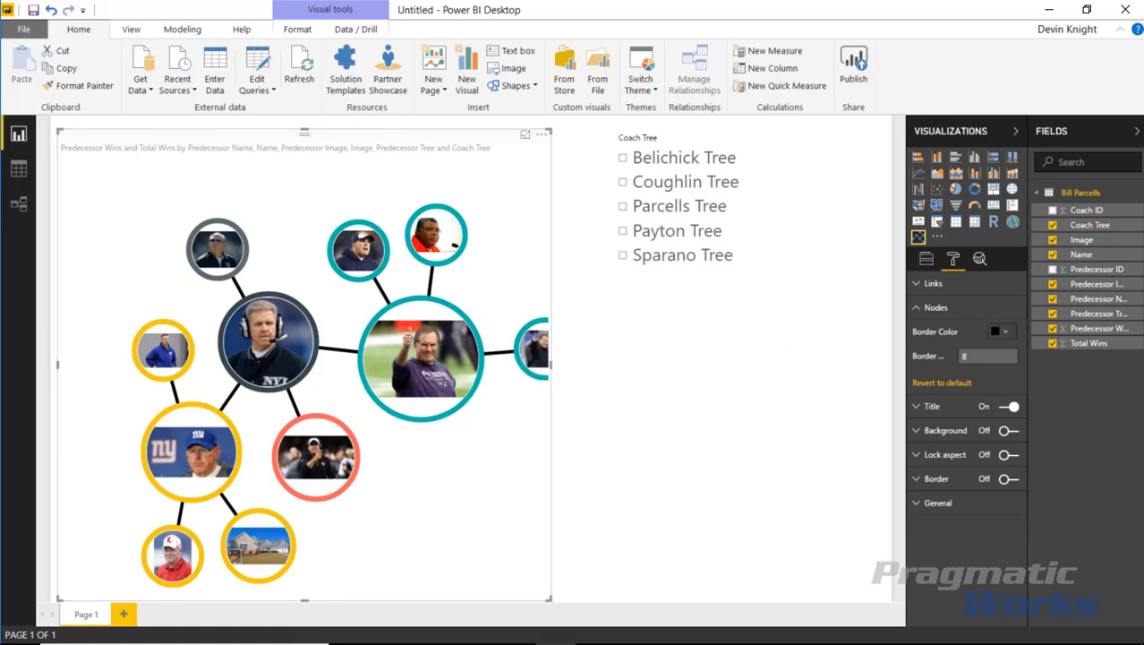
{"action": "left_click", "coordinate": [926, 259]}
{"action": "left_click_drag", "start_coordinate": [1023, 348], "coordinate": [1029, 456]}
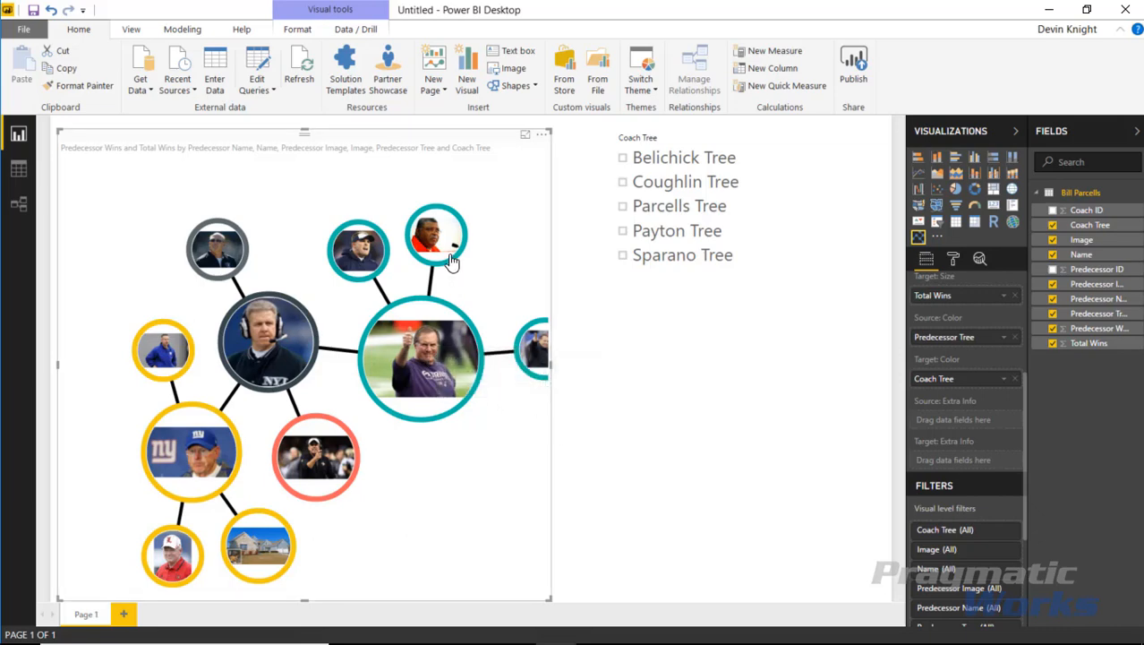
Pull the Tom Coughlin and Bill Belichick nodes to other spots in the graph
{"action": "mouse_move", "coordinate": [363, 271]}
{"action": "left_click_drag", "start_coordinate": [190, 452], "coordinate": [161, 436]}
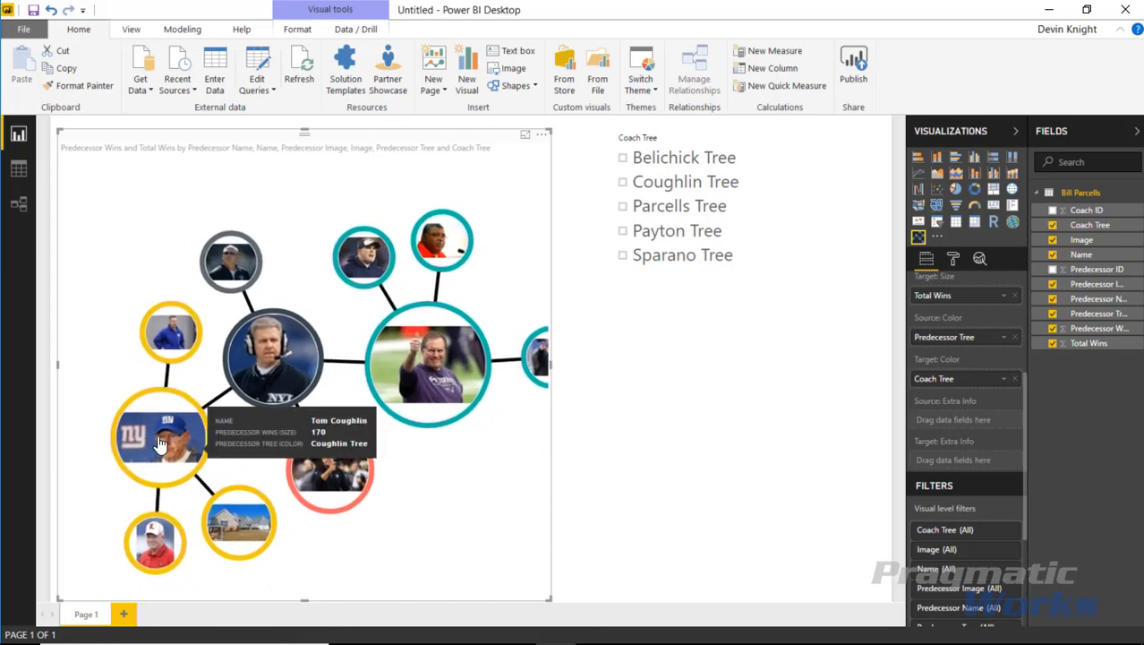
{"action": "left_click_drag", "start_coordinate": [409, 380], "coordinate": [360, 255]}
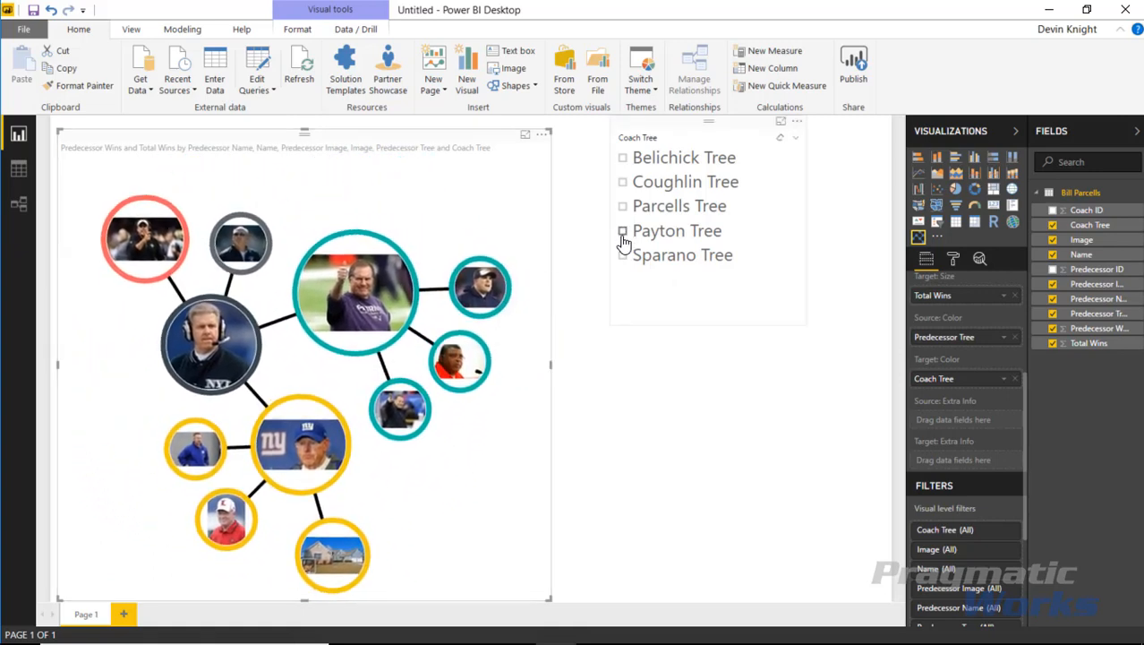
Filter the graph by the Payton, Sparano and Coughlin Trees in turn, and clear the slicer selection
{"action": "left_click", "coordinate": [622, 231]}
{"action": "left_click", "coordinate": [622, 256]}
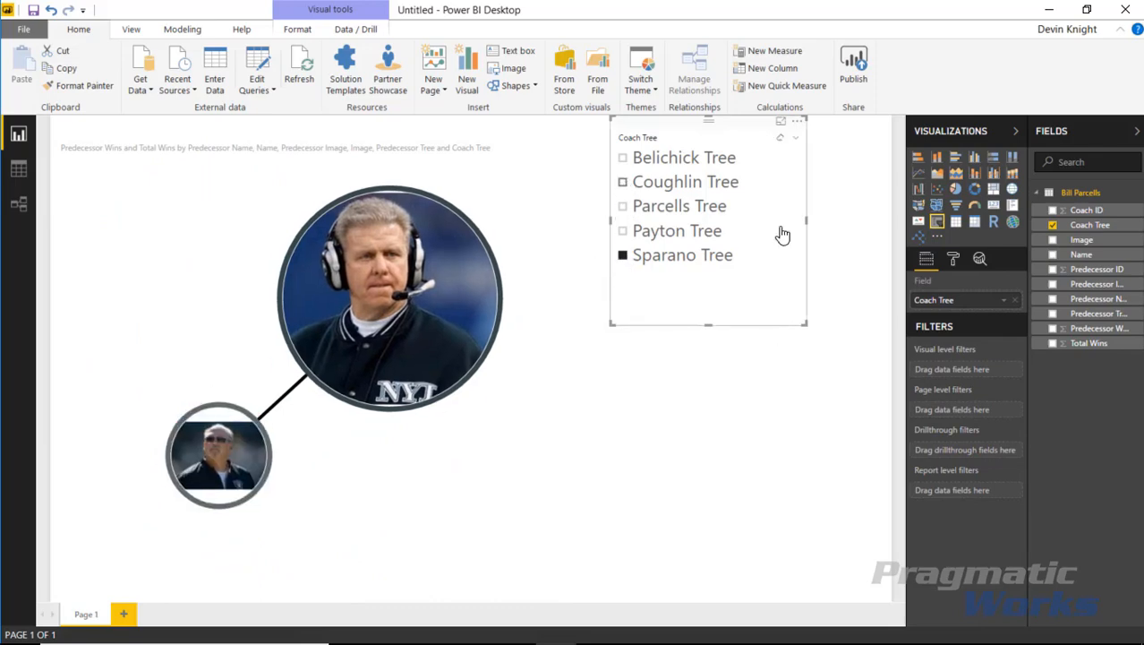
{"action": "left_click", "coordinate": [622, 182]}
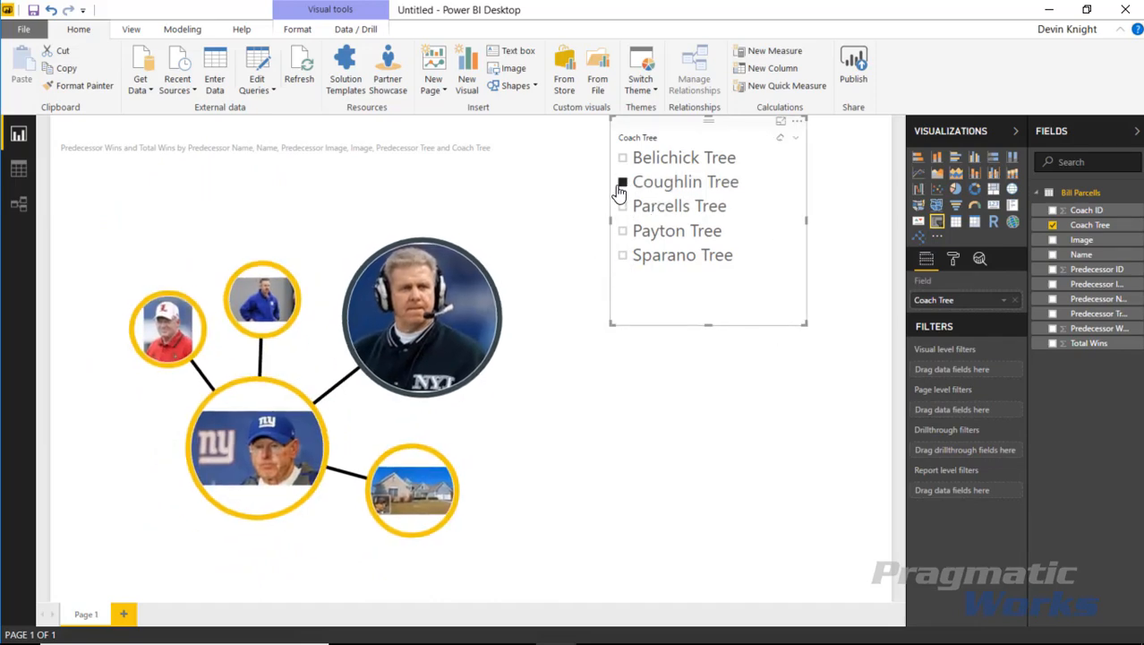
{"action": "left_click", "coordinate": [622, 184]}
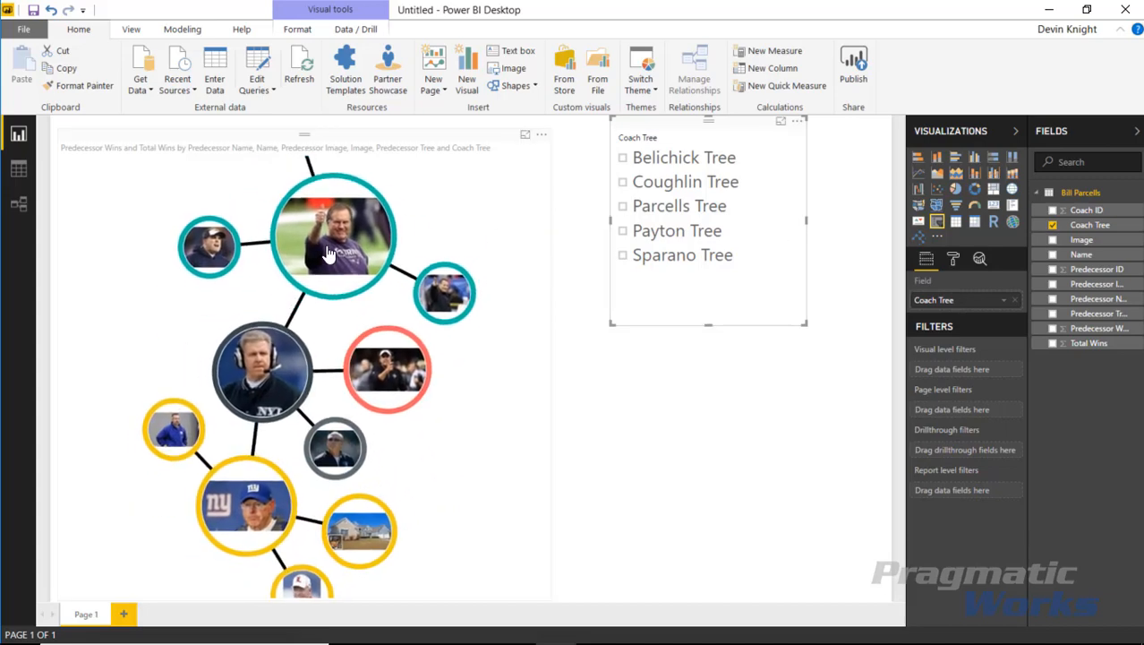